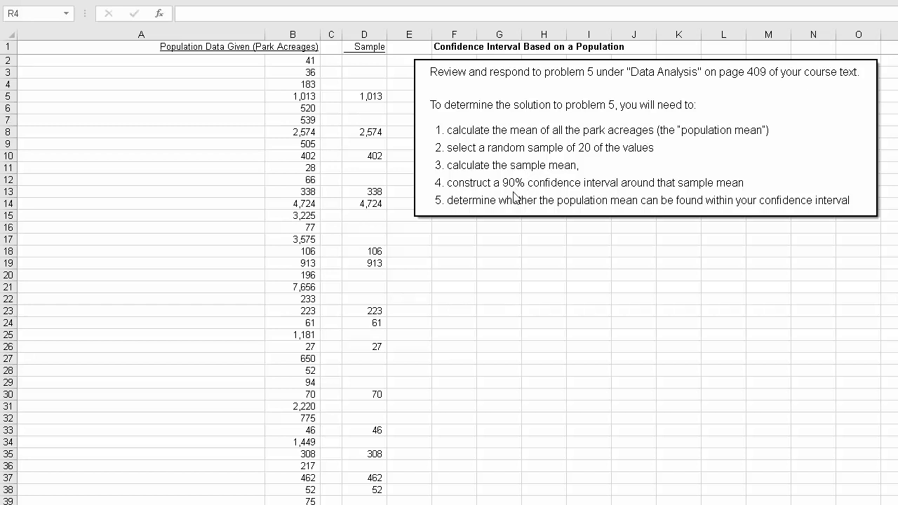
Step: Examine the park acreage population values in column B, from B2 down to the summary rows
left_click(204, 60)
left_click(300, 62)
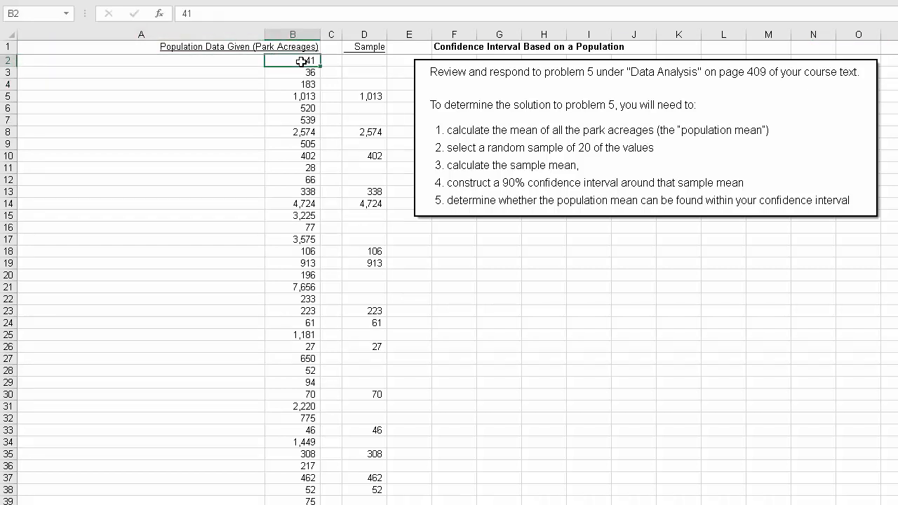
left_click_drag(301, 62, 281, 503)
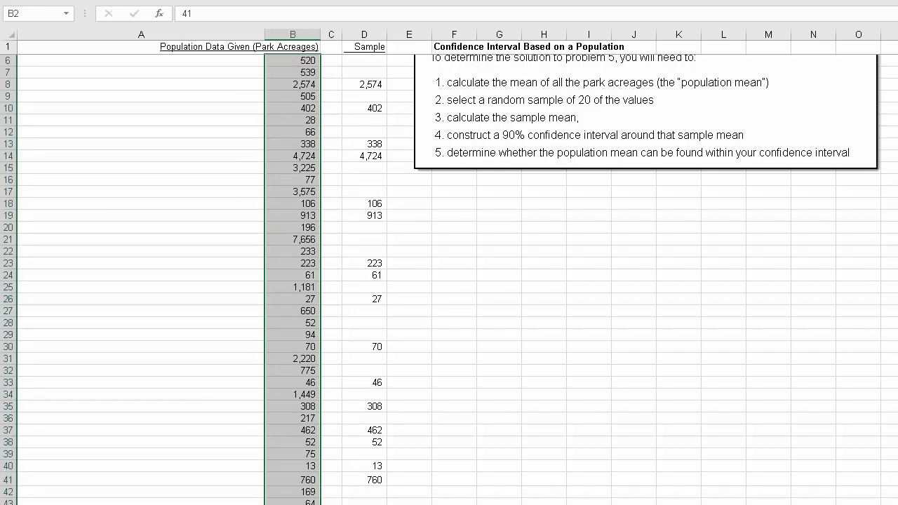
left_click_drag(280, 504, 280, 504)
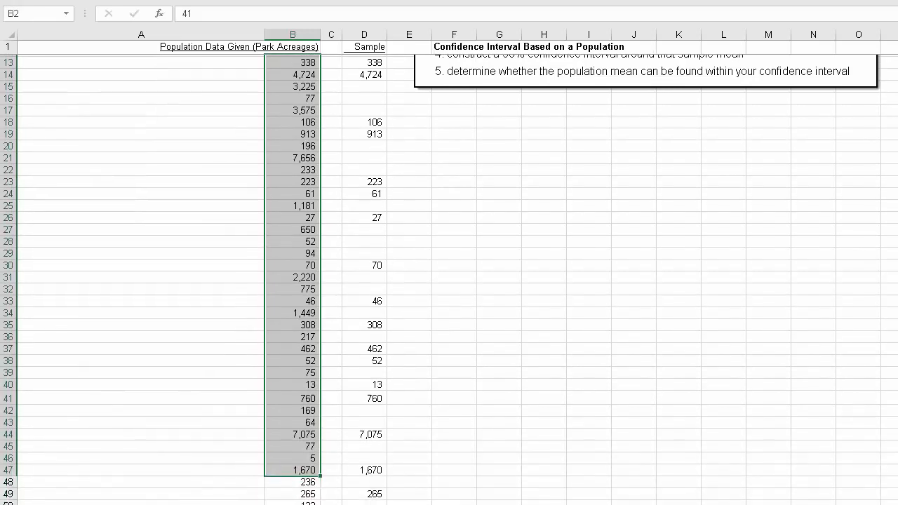
scroll(449, 279, "down", 2)
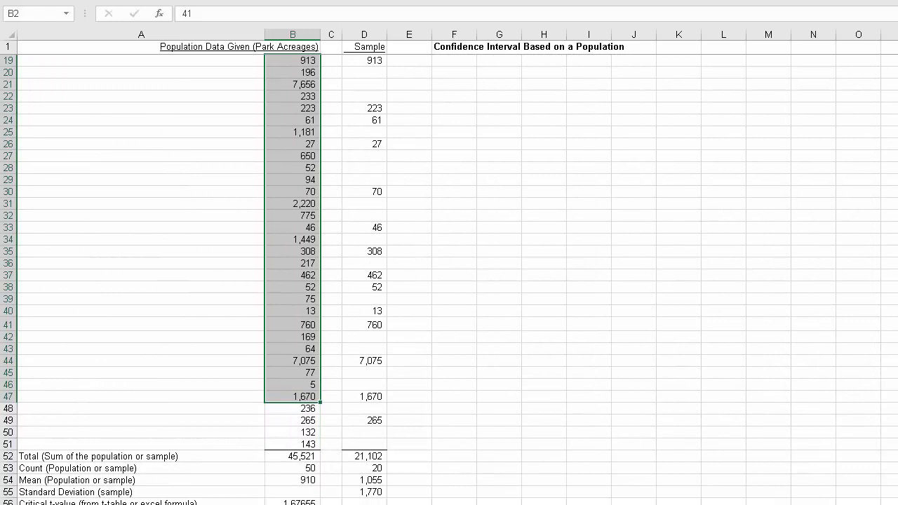
left_click(177, 313)
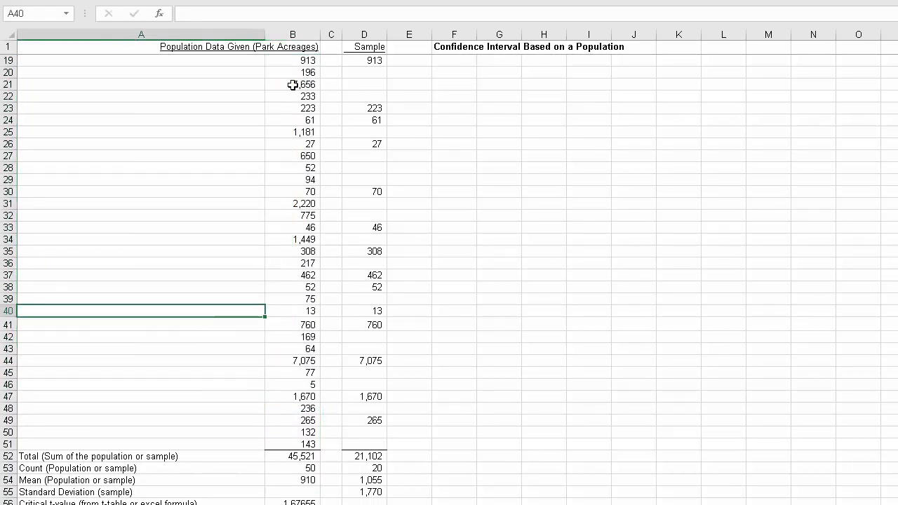
Step: Inspect the SUM formula for the population total in B52 and the range it covers
left_click(309, 456)
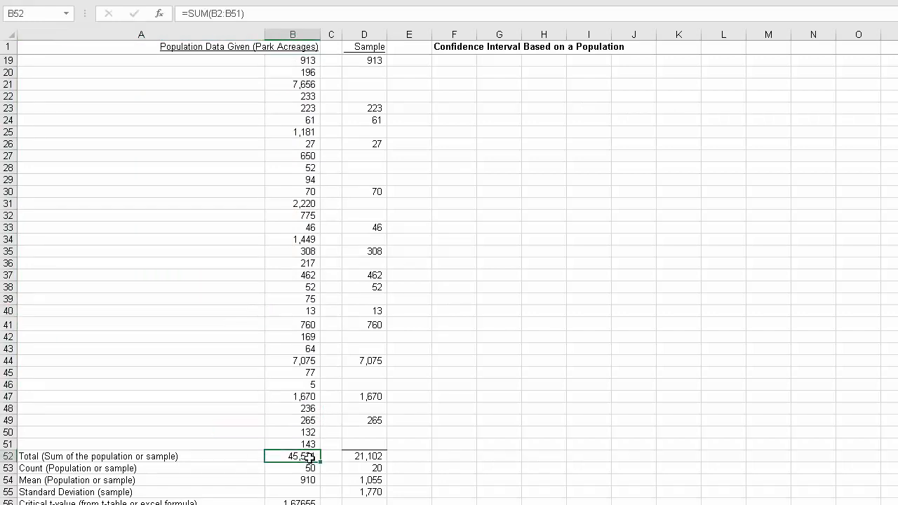
double_click(316, 457)
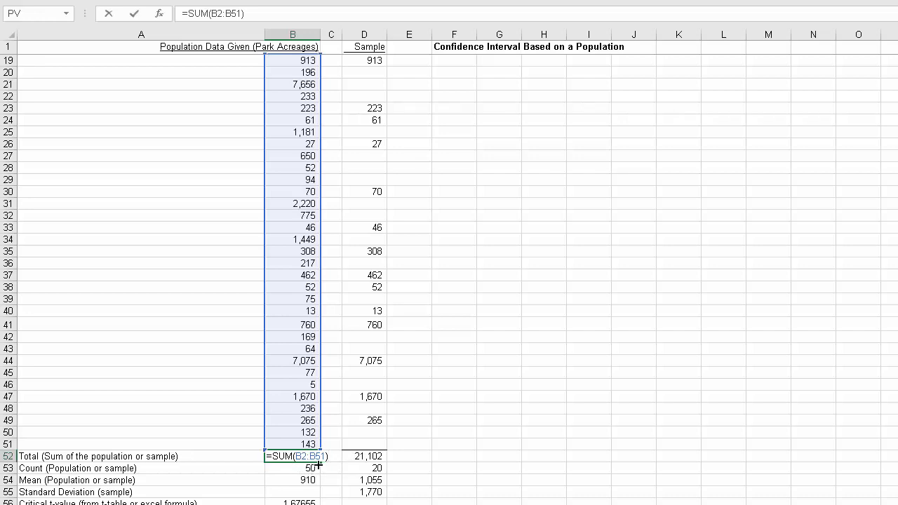
key("Return")
key("Up")
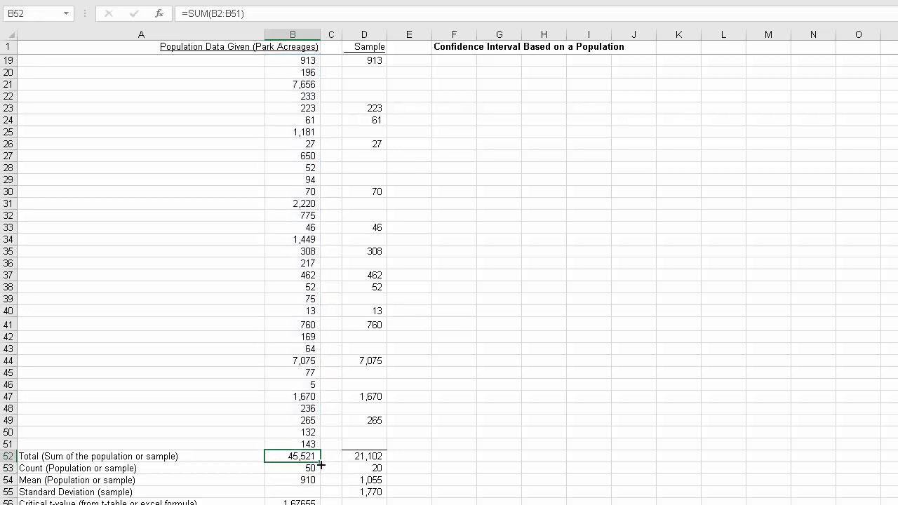
key("F2")
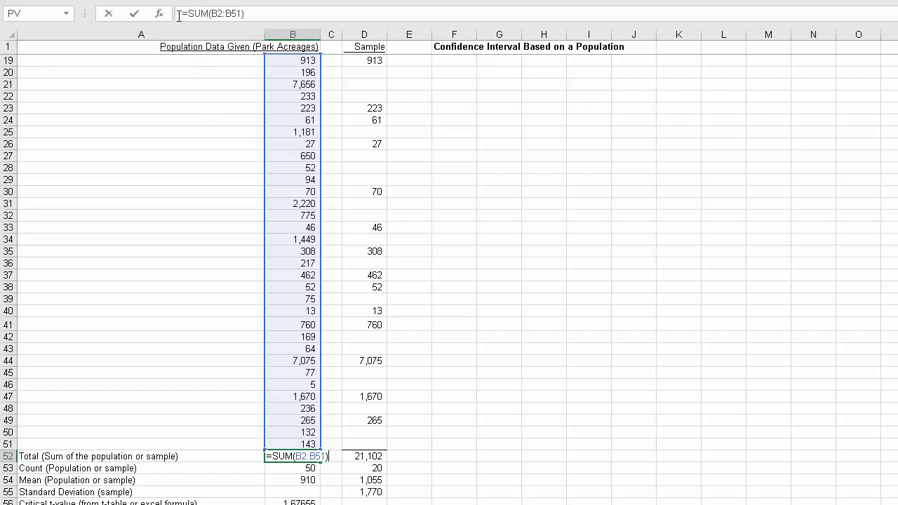
left_click(462, 399)
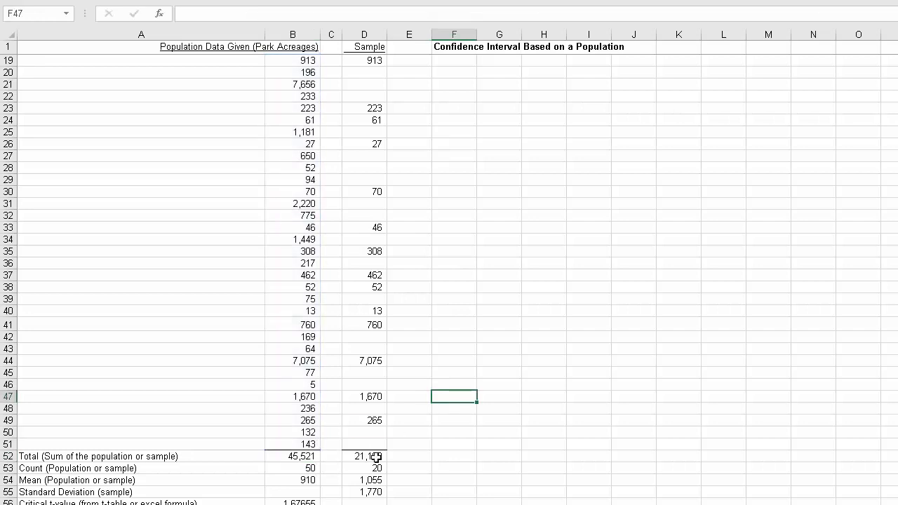
Step: Inspect the COUNT formula for the population count in B53 and the range it covers
left_click(310, 468)
double_click(309, 474)
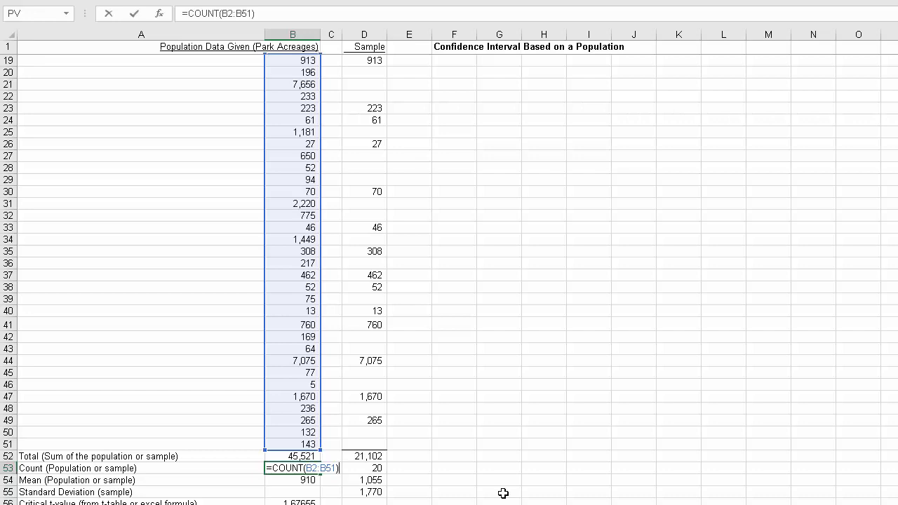
key("Return")
key("Up")
key("Up")
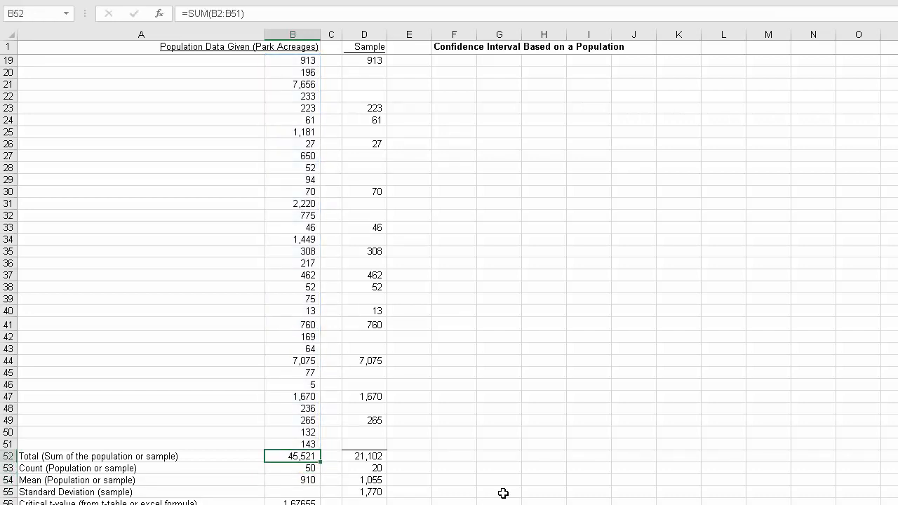
Step: Rebuild the population mean in B54 as an AVERAGE of B2:B51 using the function arguments dialog
key("Down")
key("Down")
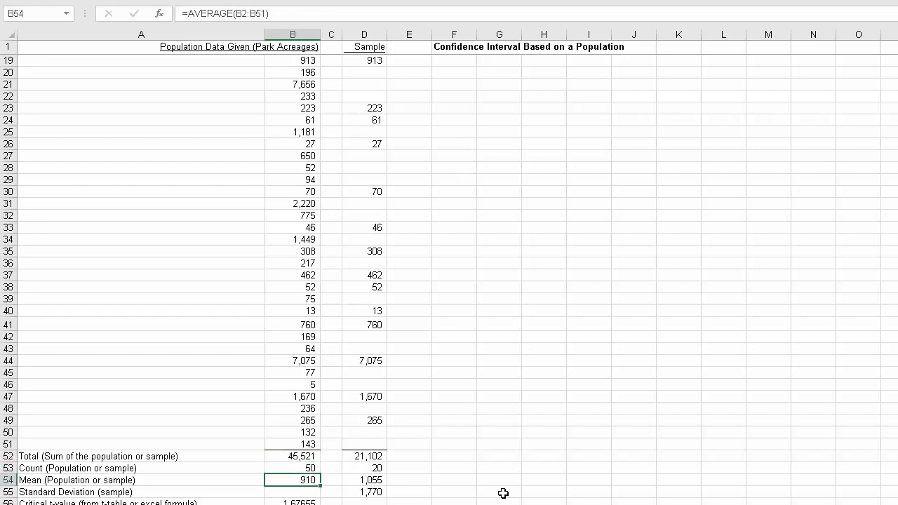
key("F2")
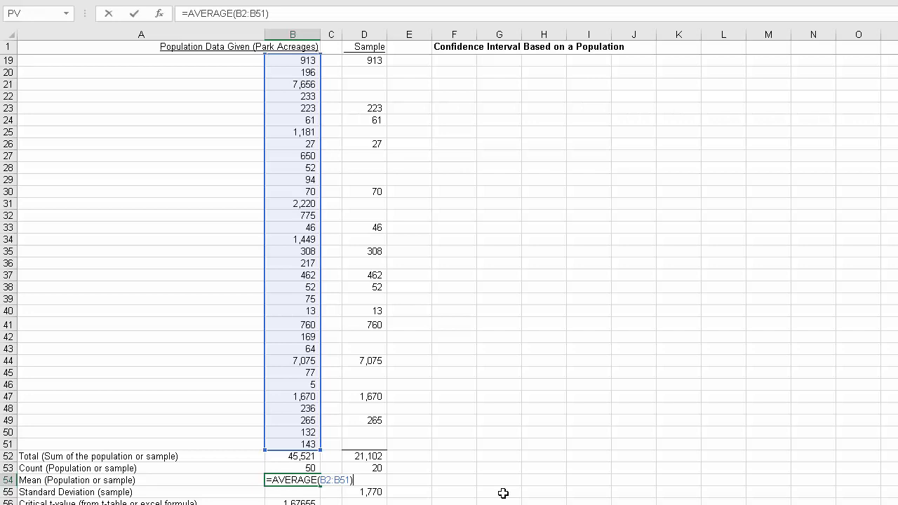
key("Escape")
type("=av")
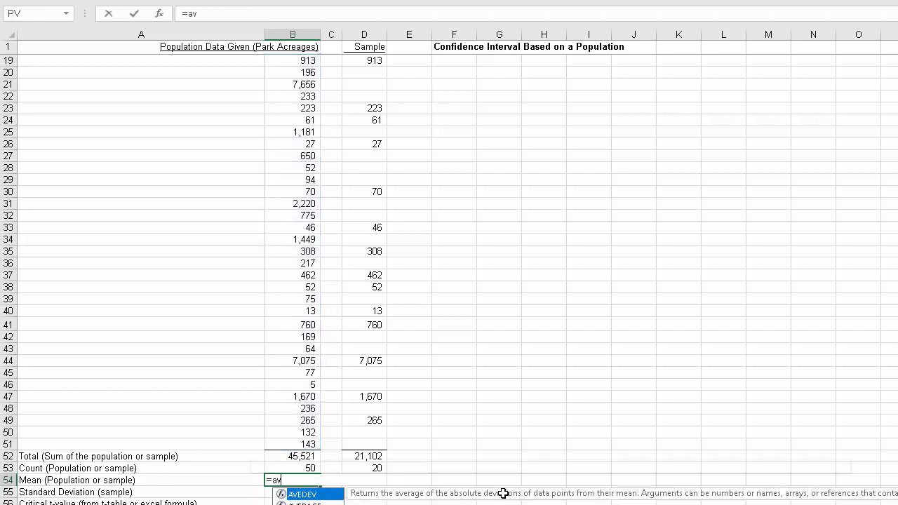
type("erage(")
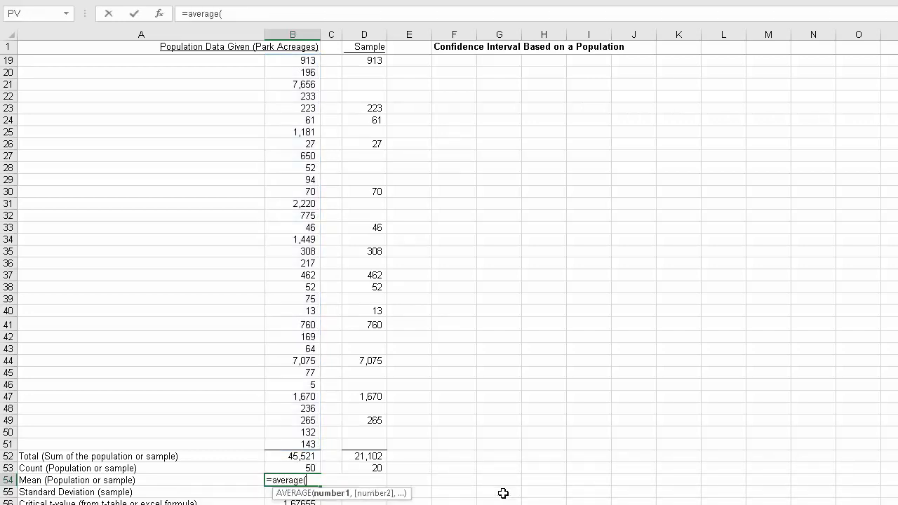
left_click(160, 16)
left_click_drag(587, 61, 495, 63)
left_click(695, 98)
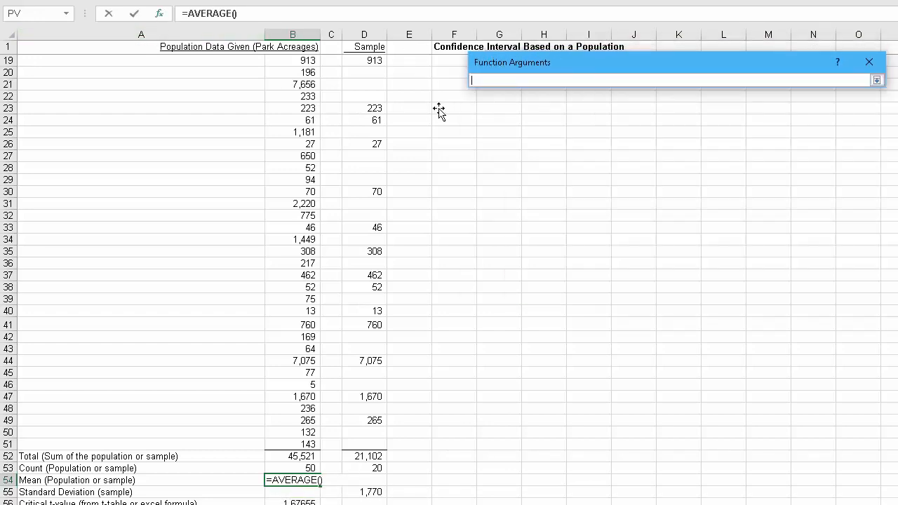
scroll(438, 111, "up", 6)
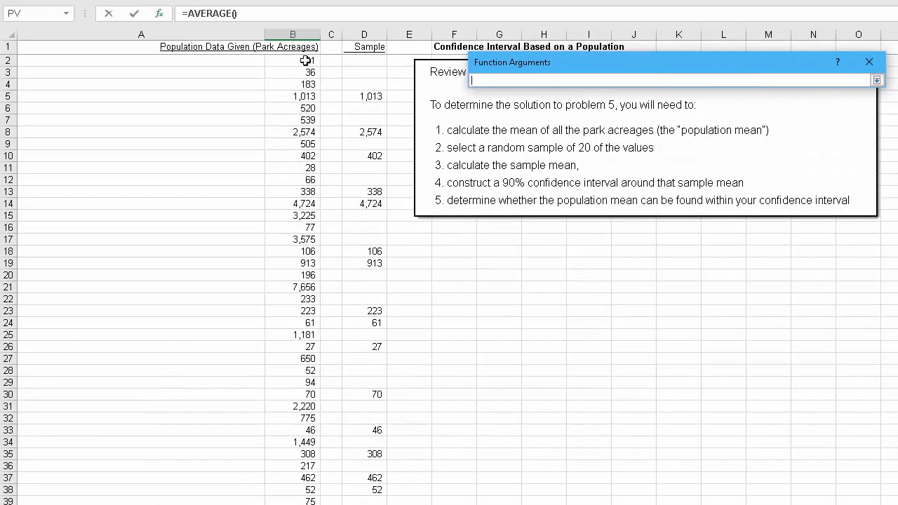
left_click_drag(306, 61, 305, 439)
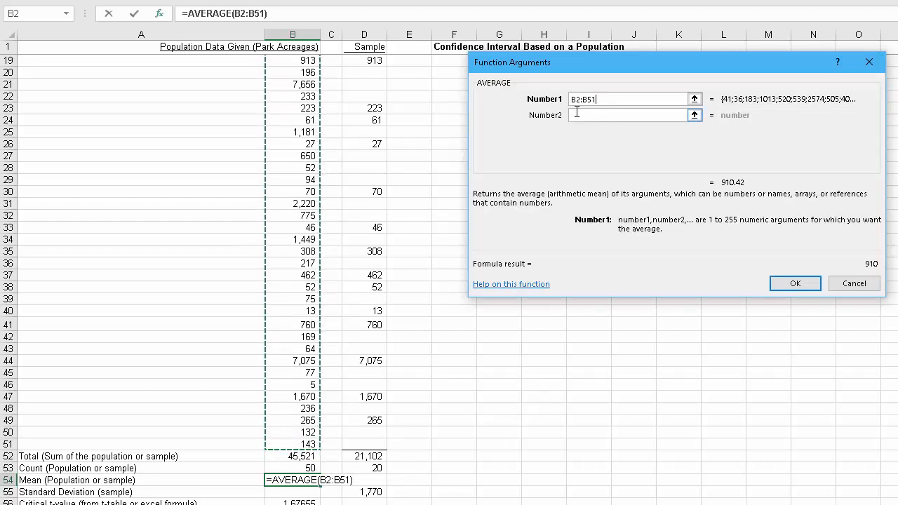
left_click(799, 285)
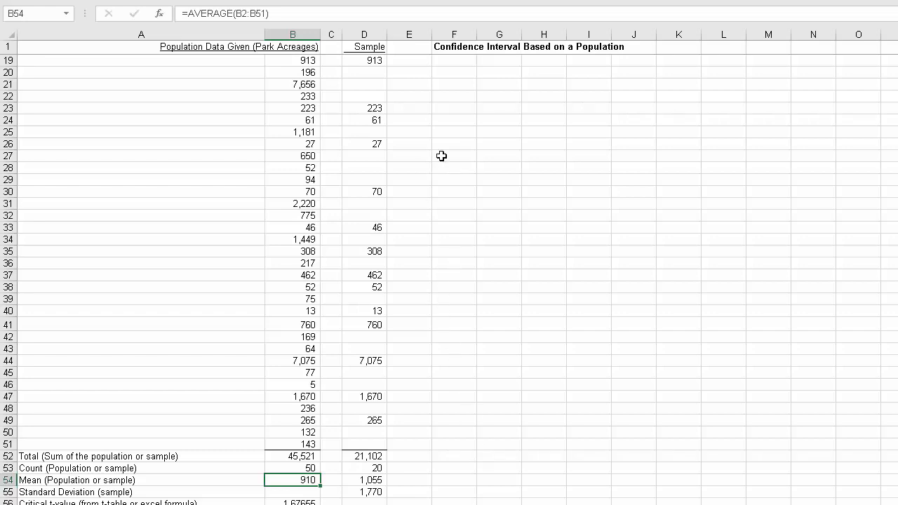
Step: Enter the formula =B13 in D13 of the Sample column to pull that population value
scroll(442, 156, "up", 6)
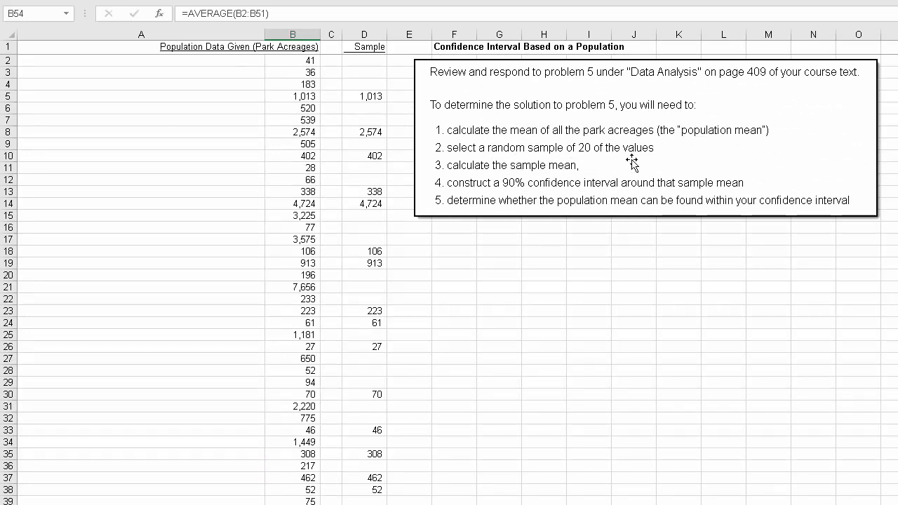
left_click(376, 96)
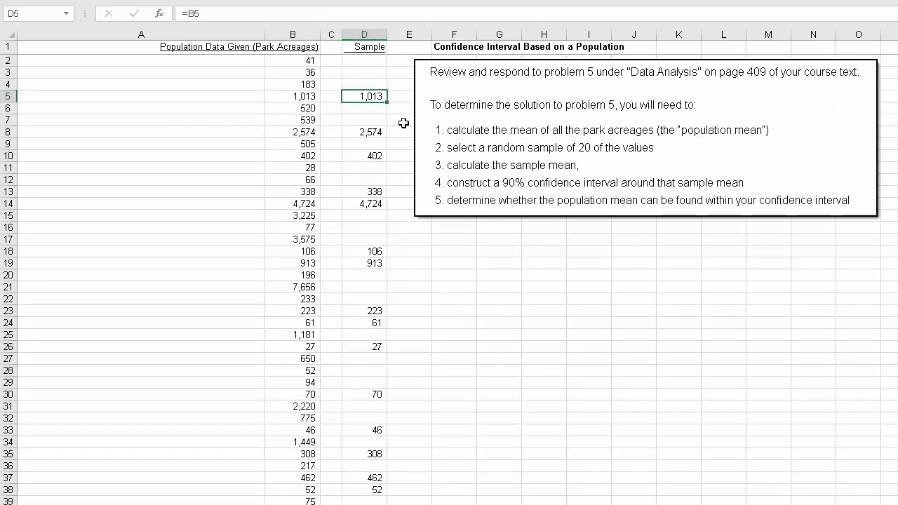
key("Down")
key("Down")
key("Down")
key("Down")
key("Down")
key("Down")
key("Down")
key("Down")
key("F2")
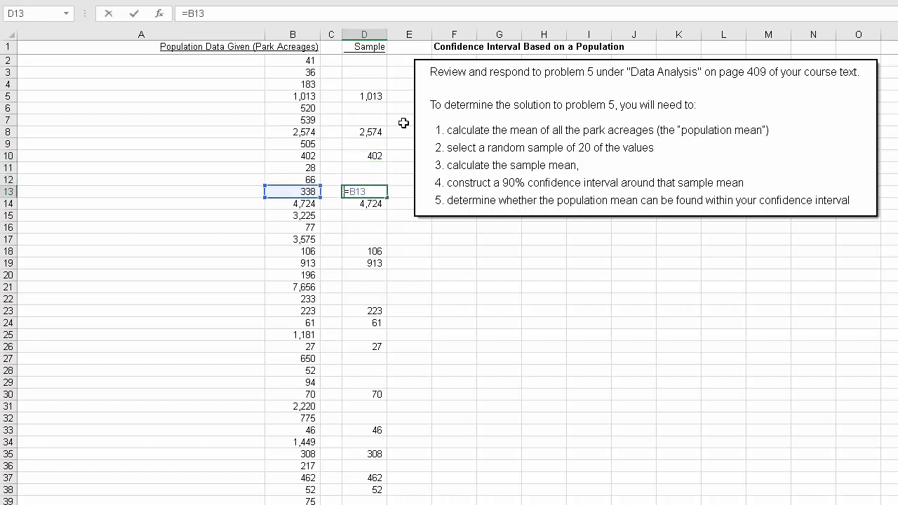
type("=B13")
key("Return")
key("Up")
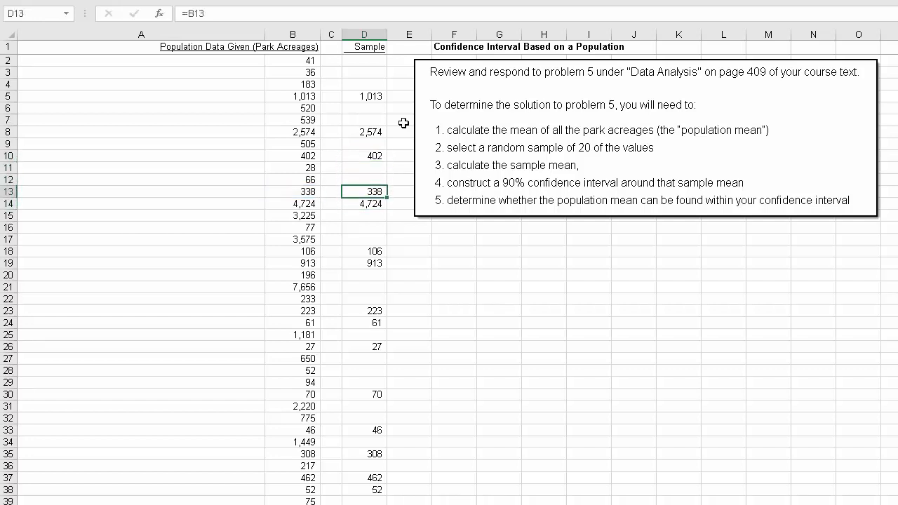
Step: Copy the D13 sample reference to D14, D18 and D19
key("ctrl+c")
key("Down")
key("ctrl+v")
key("Down")
key("Down")
key("Down")
key("Down")
key("Down")
key("Up")
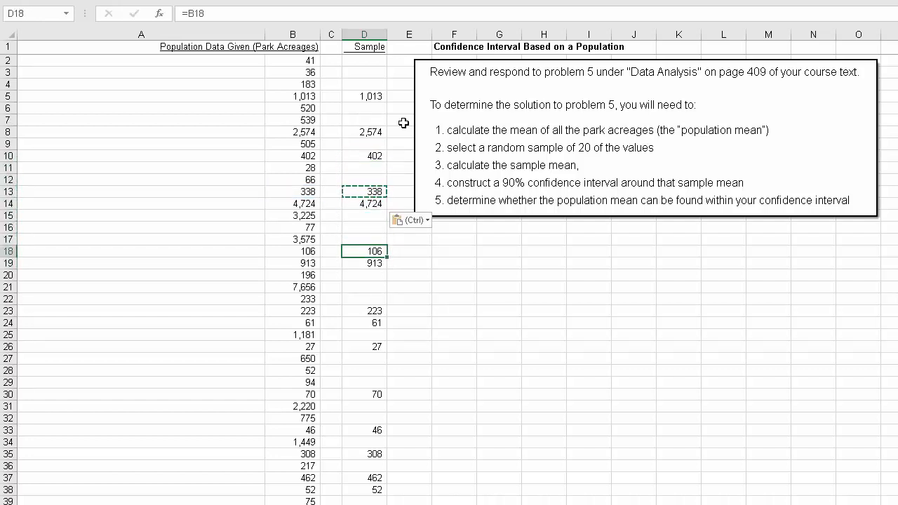
key("ctrl+v")
key("Down")
key("ctrl+v")
key("Down")
Step: Inspect the sample's COUNT formula in D53 and its SUM formula in D52
scroll(443, 226, "down", 8)
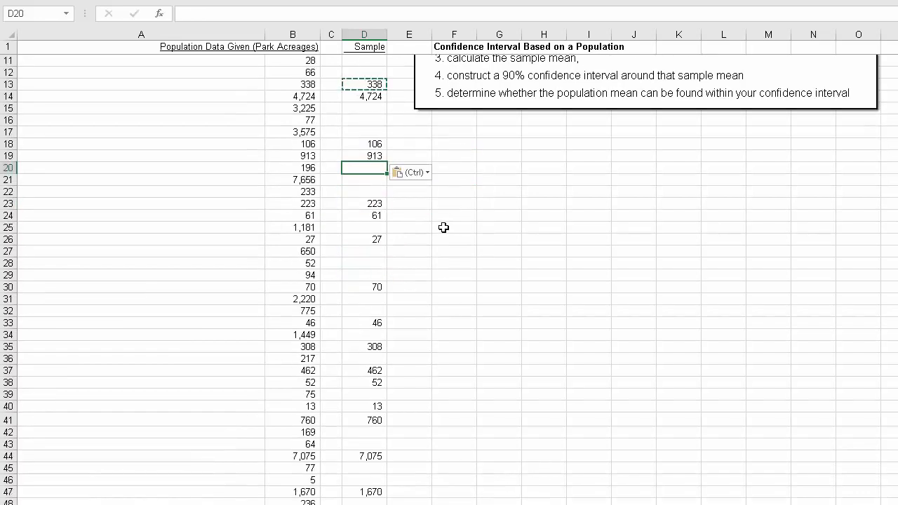
left_click(377, 384)
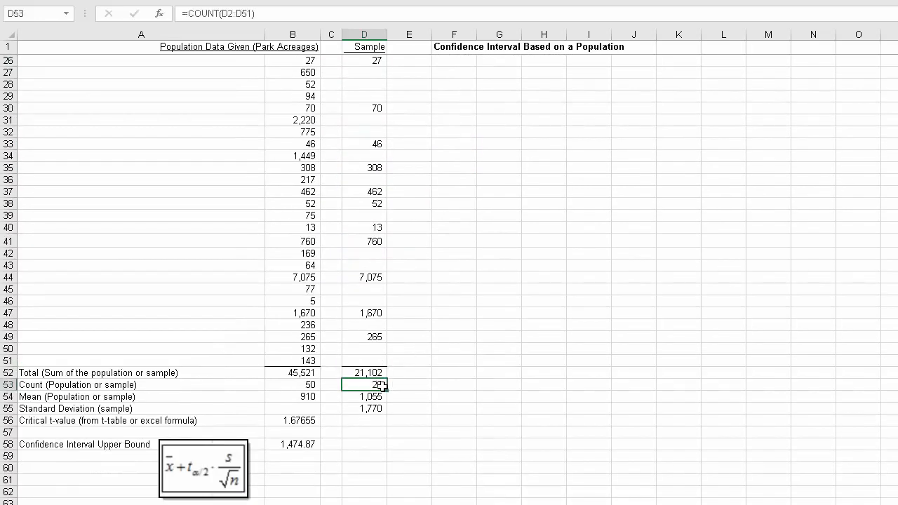
double_click(379, 384)
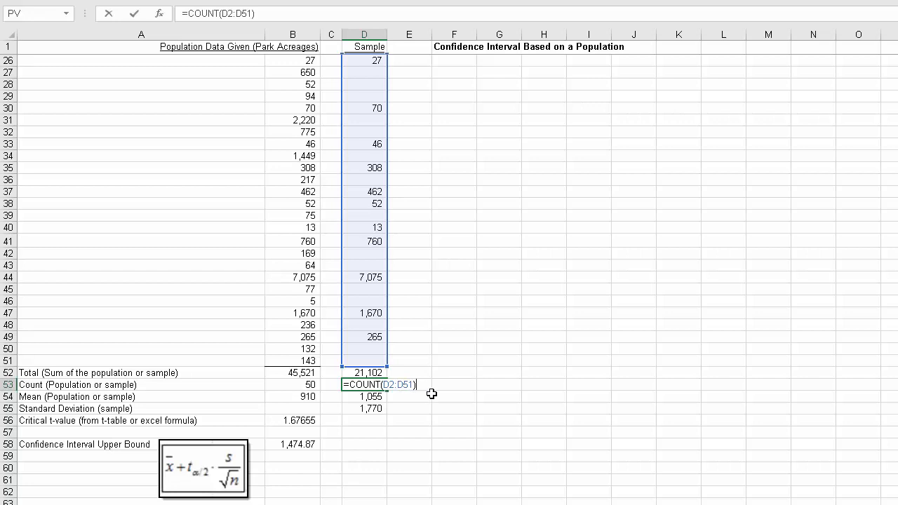
key("Return")
key("Up")
key("Up")
key("F2")
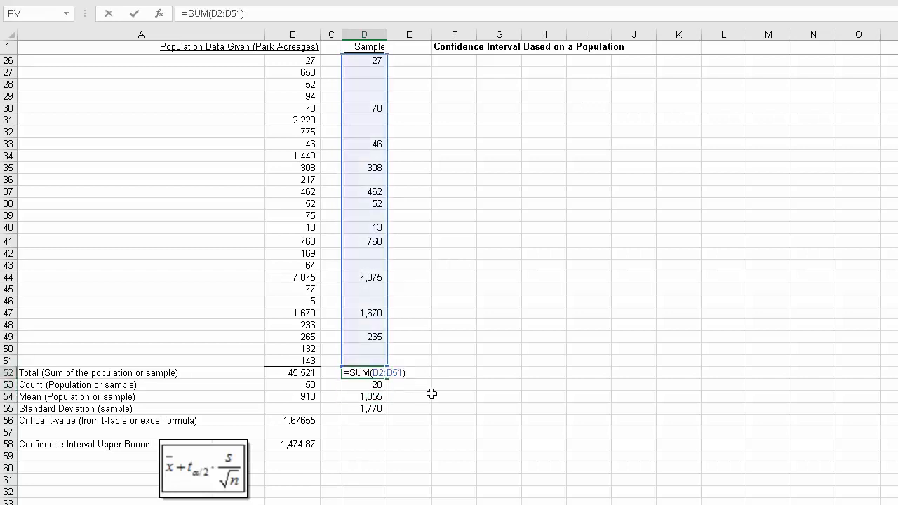
key("Escape")
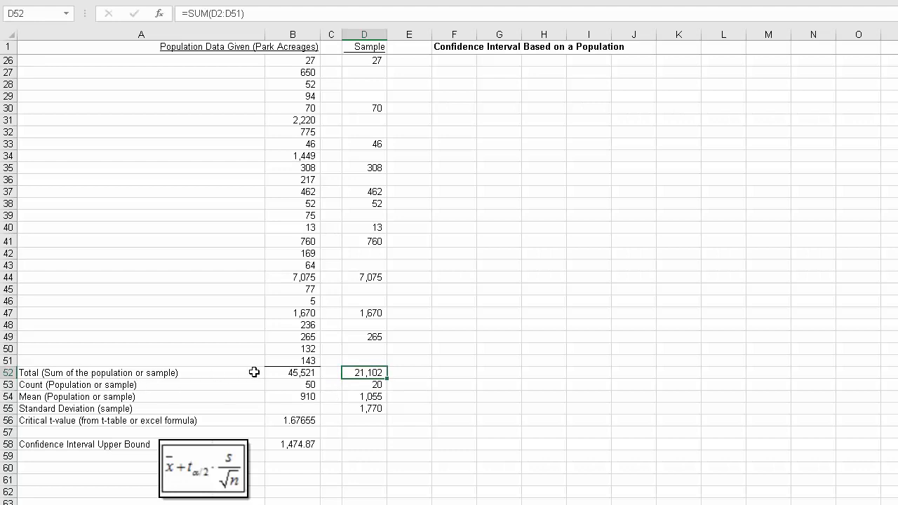
Step: Compare the population and sample total formulas in row 52, and check the population count formula in B53
left_click(283, 372)
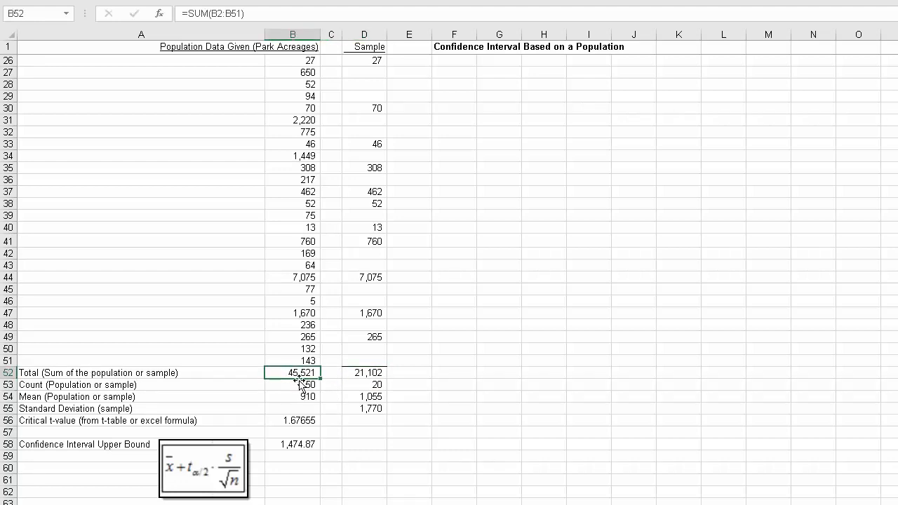
left_click(373, 374)
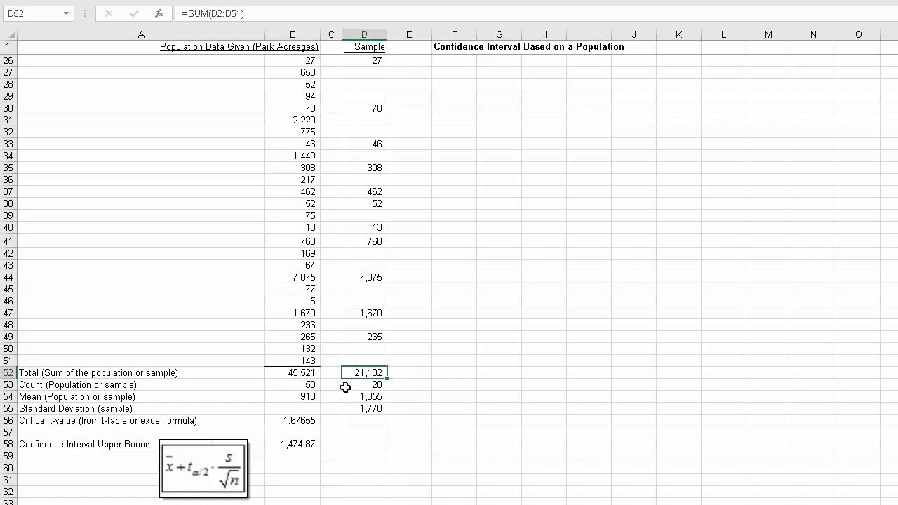
left_click(312, 385)
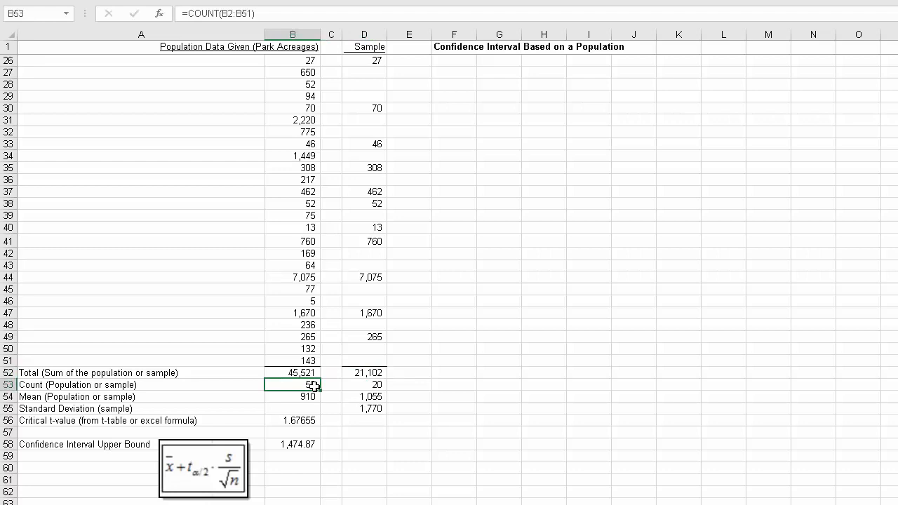
Step: Add "(n)" to the end of the "Count (Population or sample)" label in A53
left_click(37, 384)
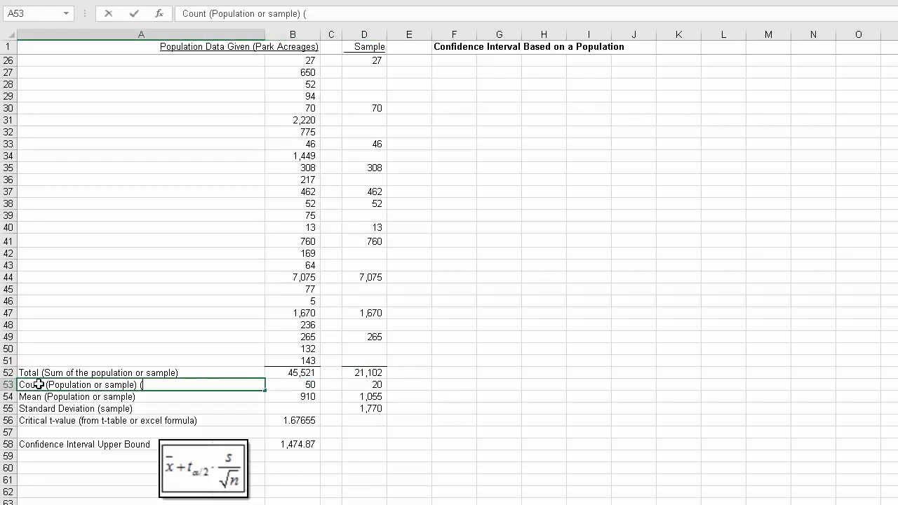
key("Return")
left_click(37, 384)
left_click(306, 398)
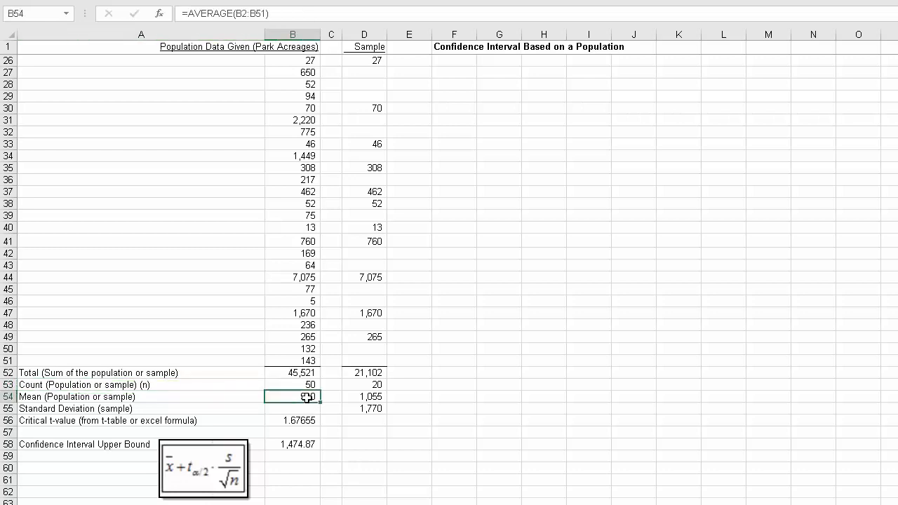
Step: Inspect the population mean formula in B54 and the sample mean formula in D54
double_click(307, 397)
key("Escape")
key("Right")
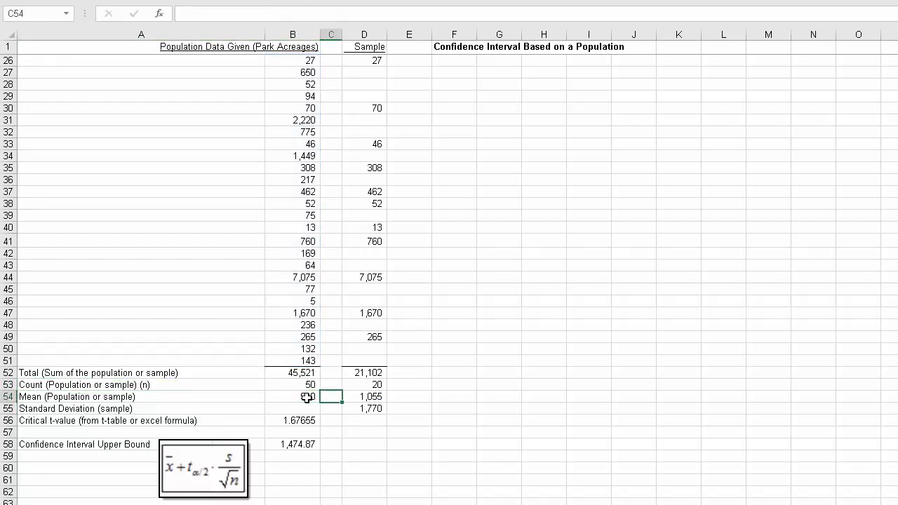
key("Right")
key("F2")
key("Return")
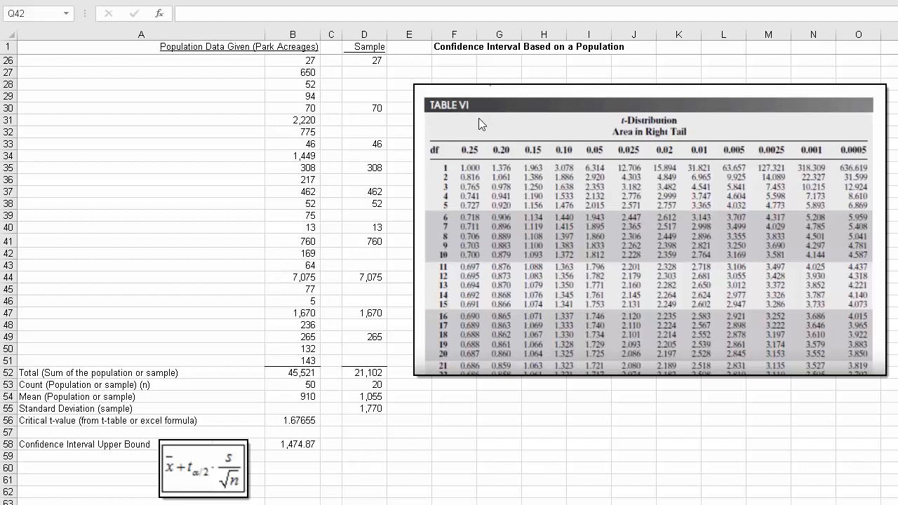
Step: Shift the t-distribution table picture slightly up beside the data and deselect it
left_click(506, 92)
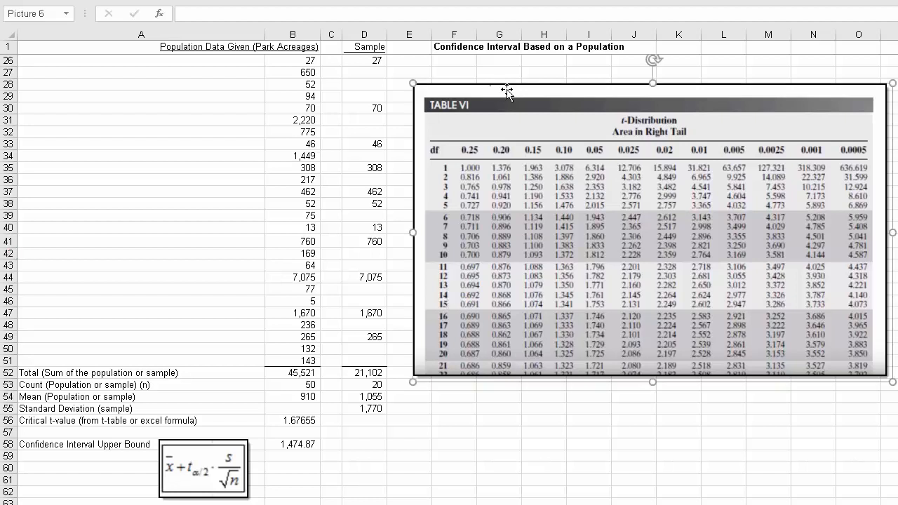
left_click_drag(506, 91, 505, 87)
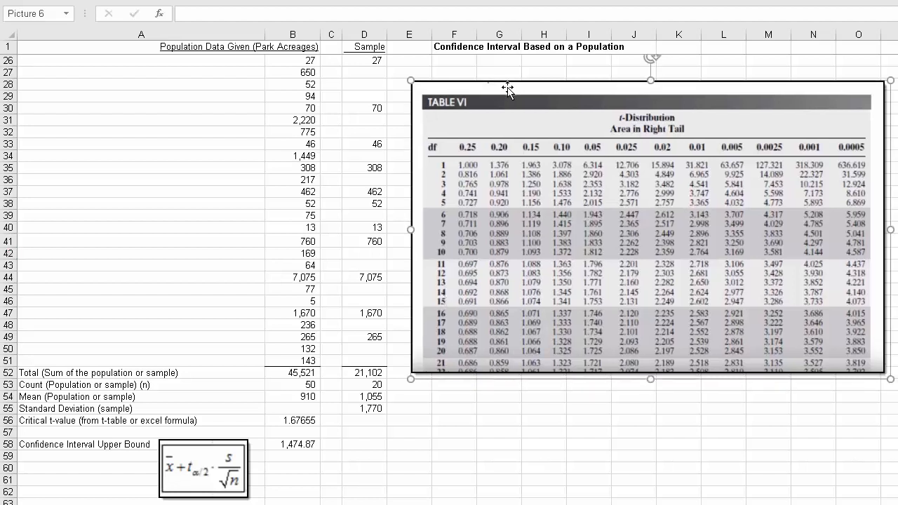
left_click(377, 454)
Step: Open the T.INV.2T function arguments for the critical t-value in B56 and review Probability and Deg_freedom
left_click(306, 421)
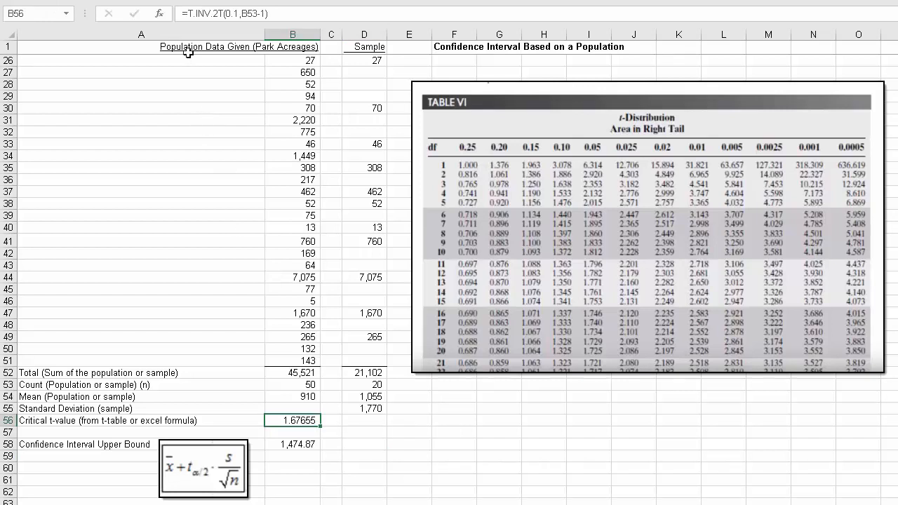
left_click(160, 13)
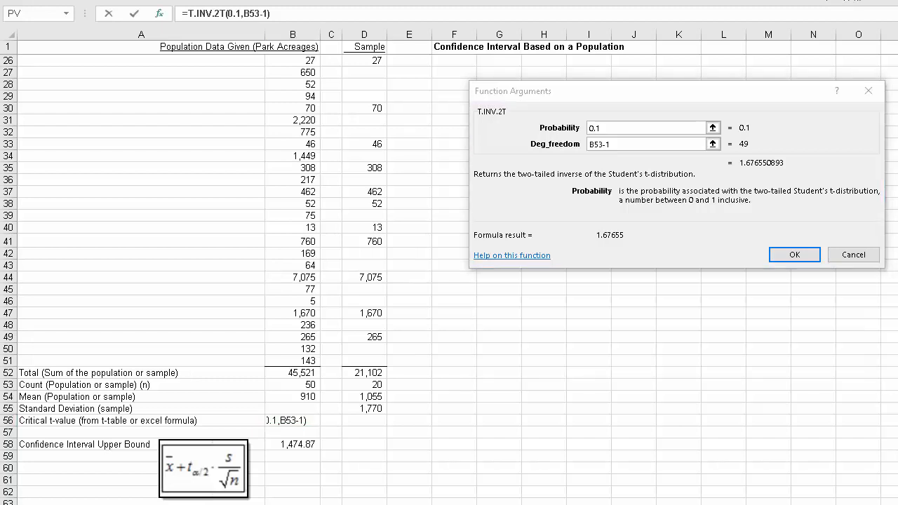
left_click(587, 92)
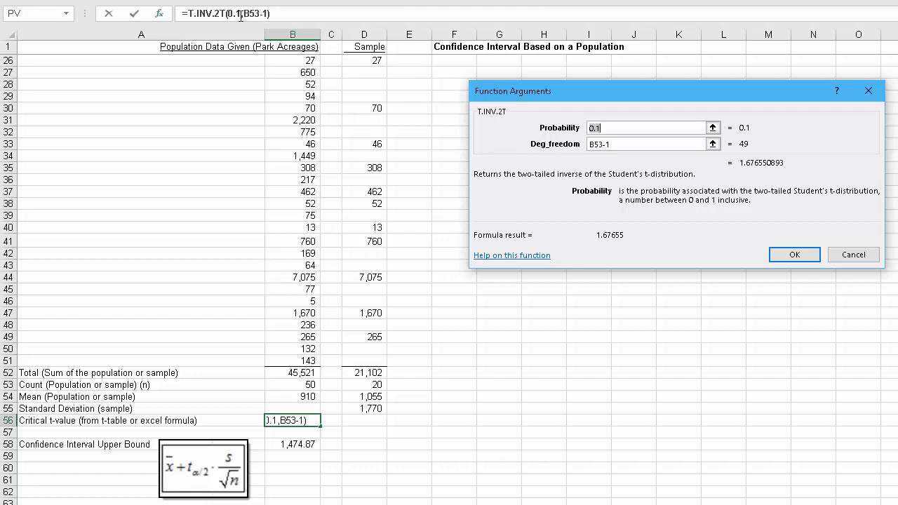
left_click(615, 127)
left_click(611, 144)
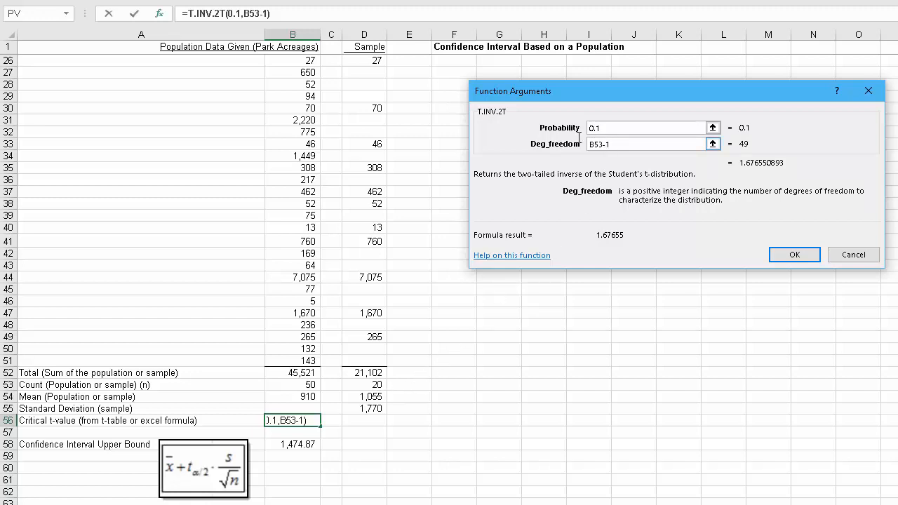
left_click_drag(580, 137, 556, 134)
Step: Re-enter the degrees of freedom of the critical t-value function as B53-1, referencing the population count cell, and apply it
left_click(712, 144)
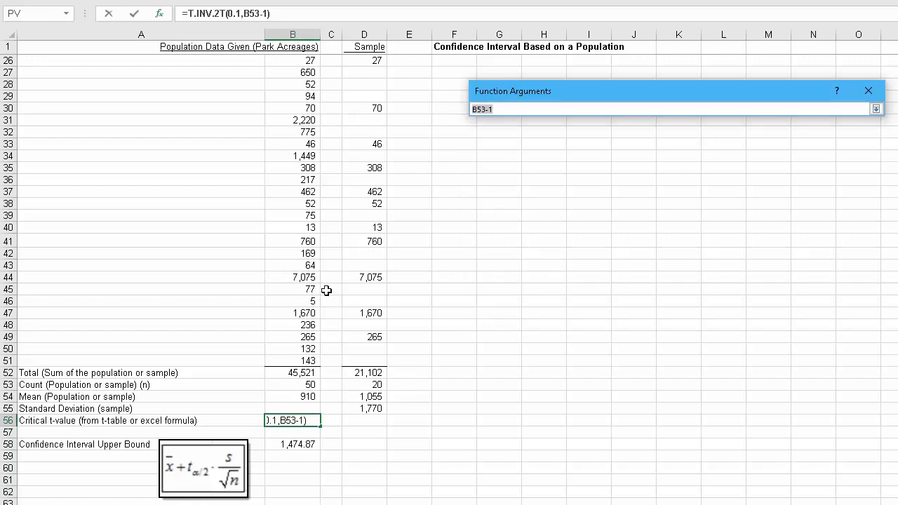
left_click(303, 384)
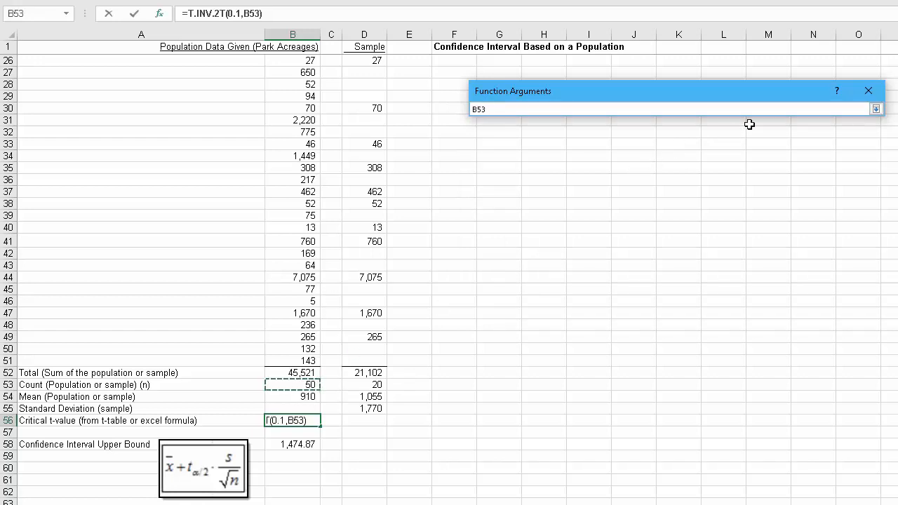
left_click(875, 109)
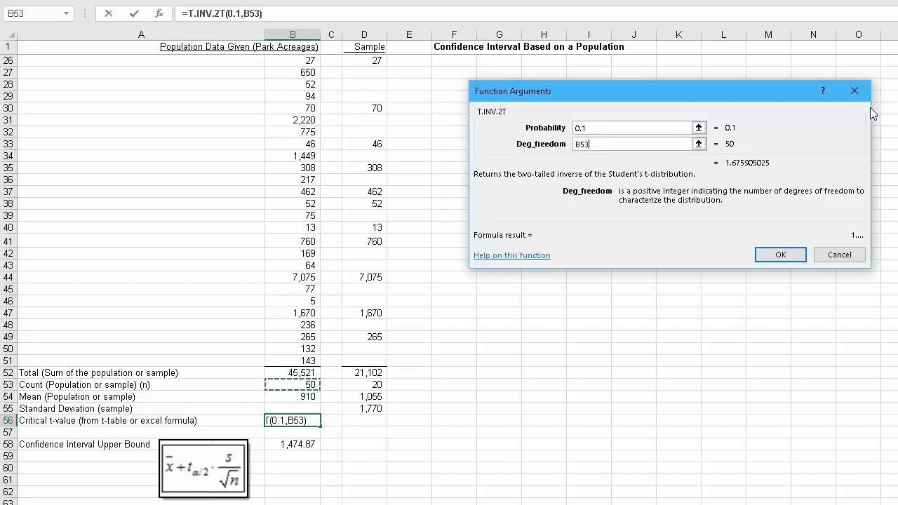
type("-1")
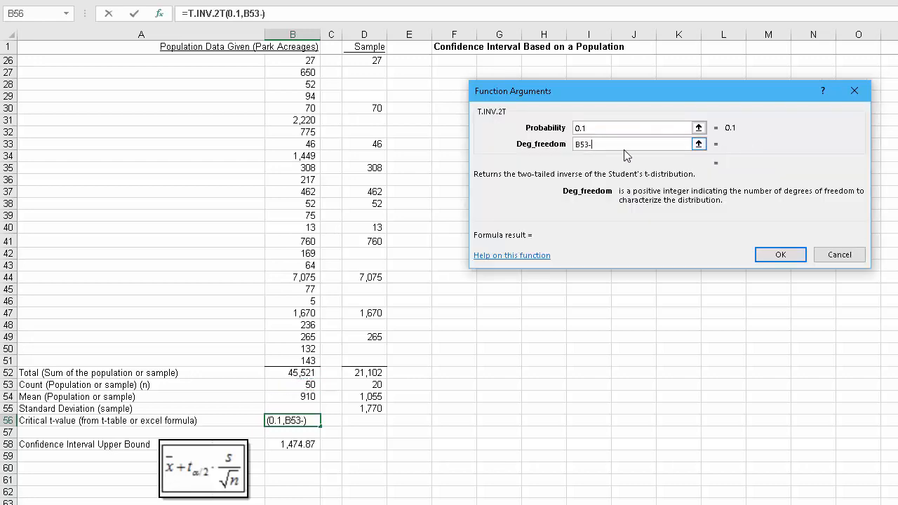
left_click(778, 255)
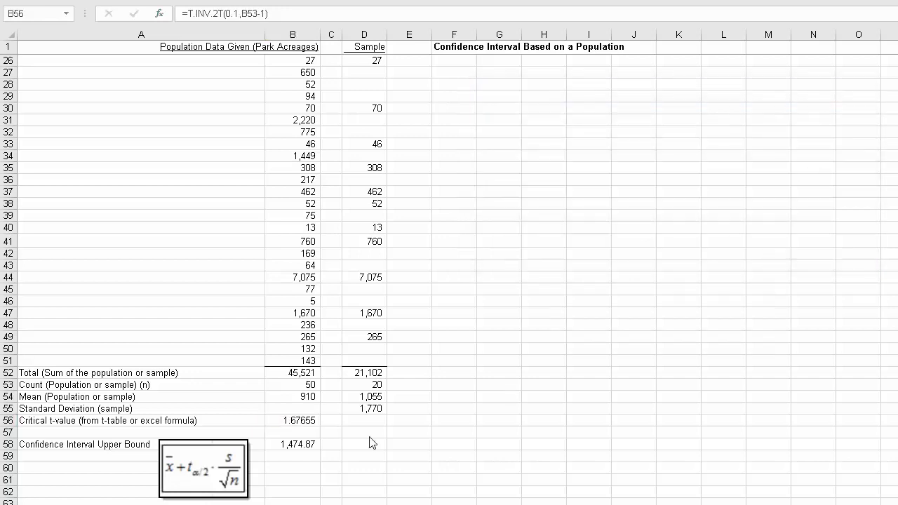
left_click(300, 421)
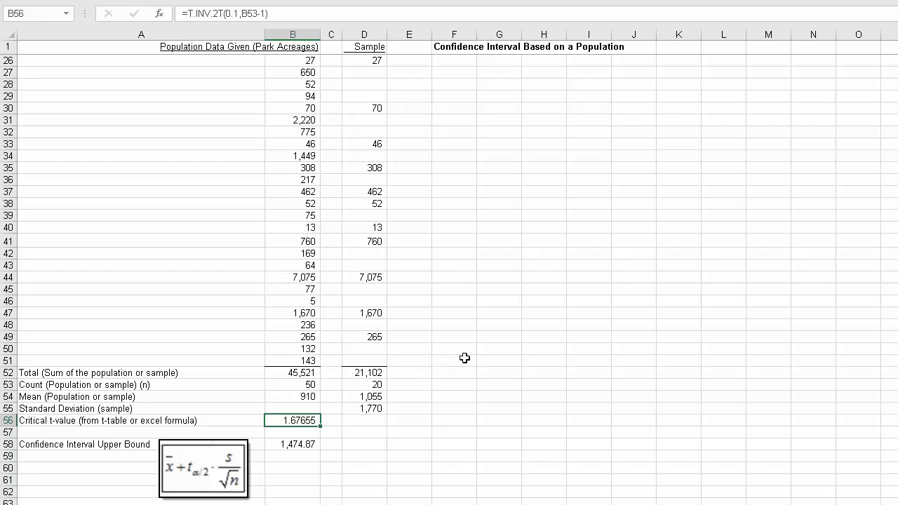
Step: Inspect the confidence interval upper bound formula in B58 and the cells it references
scroll(540, 339, "down", 3)
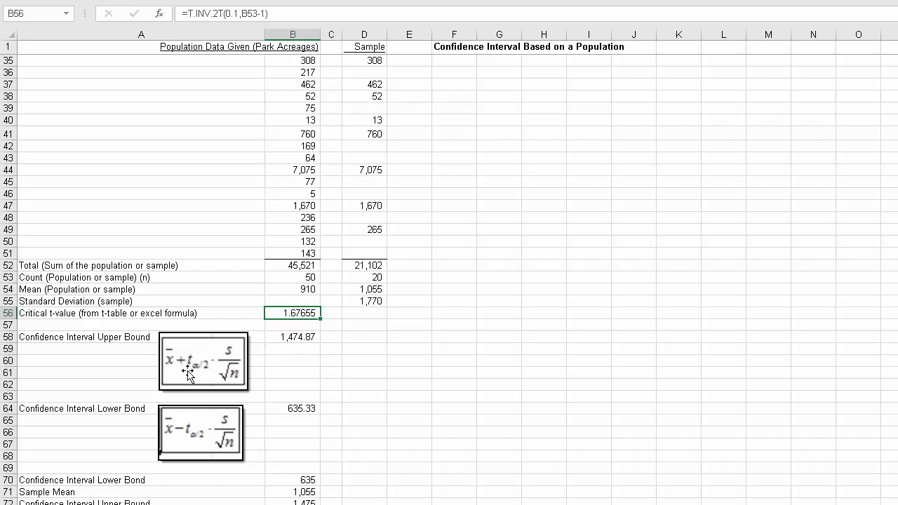
left_click(284, 335)
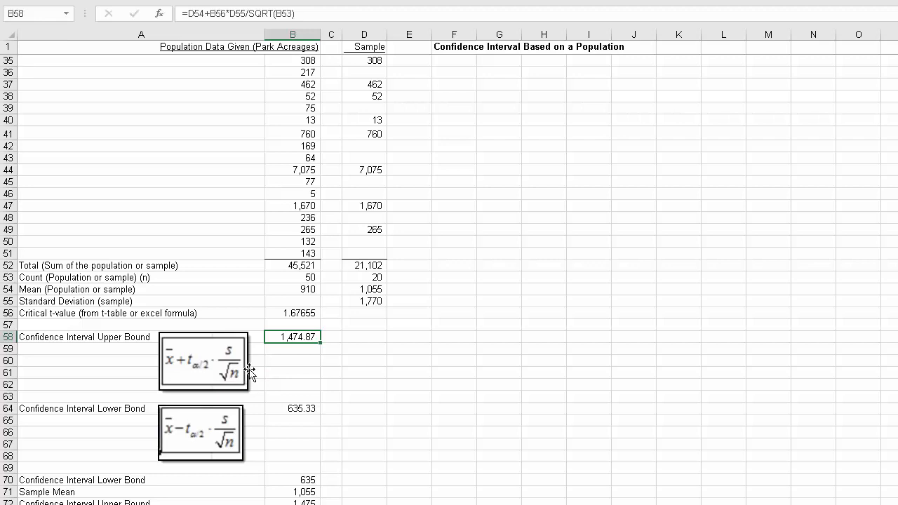
key("F2")
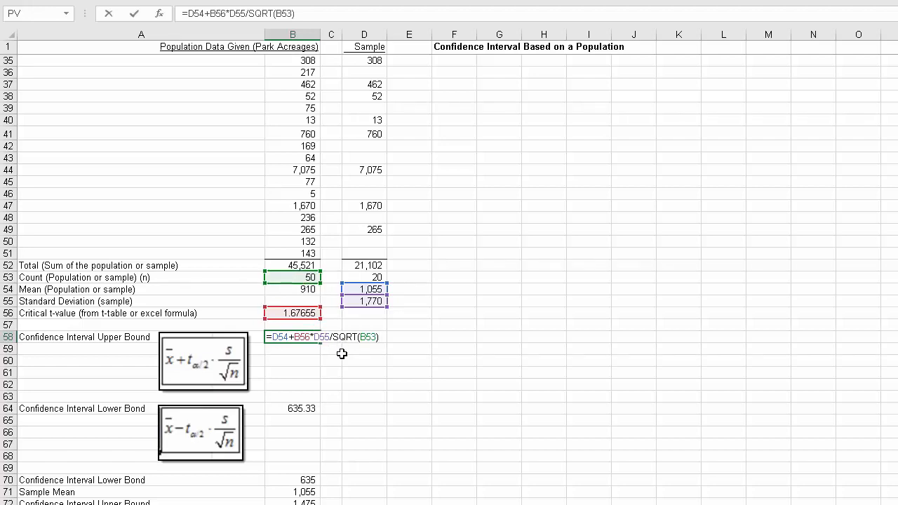
key("ctrl+Return")
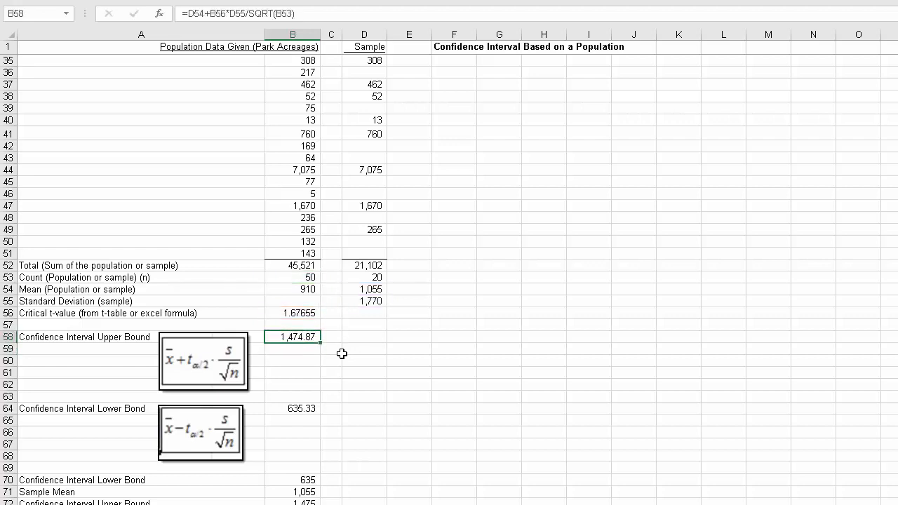
Step: Try replacing SQRT(B53) with b53^0.5 in the upper bound formula in B58
key("F2")
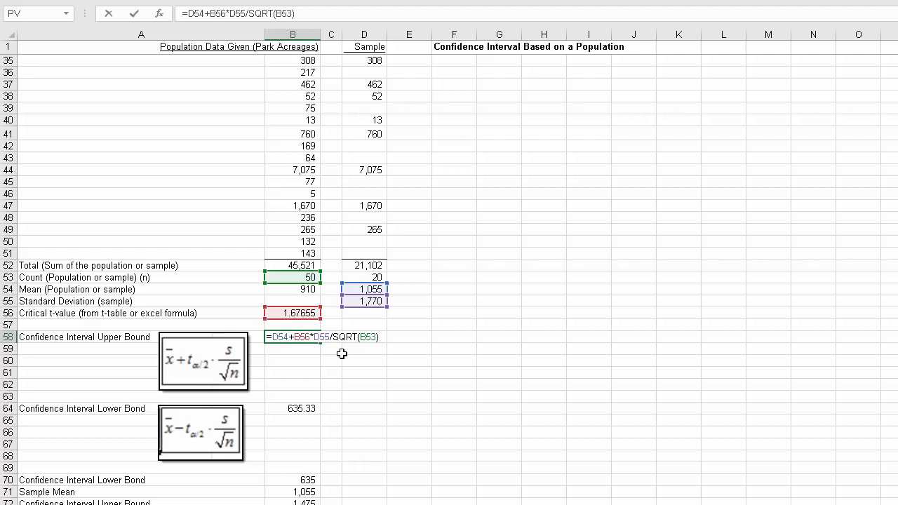
key("BackSpace")
key("BackSpace")
key("BackSpace")
key("BackSpace")
key("BackSpace")
key("BackSpace")
key("BackSpace")
key("BackSpace")
key("BackSpace")
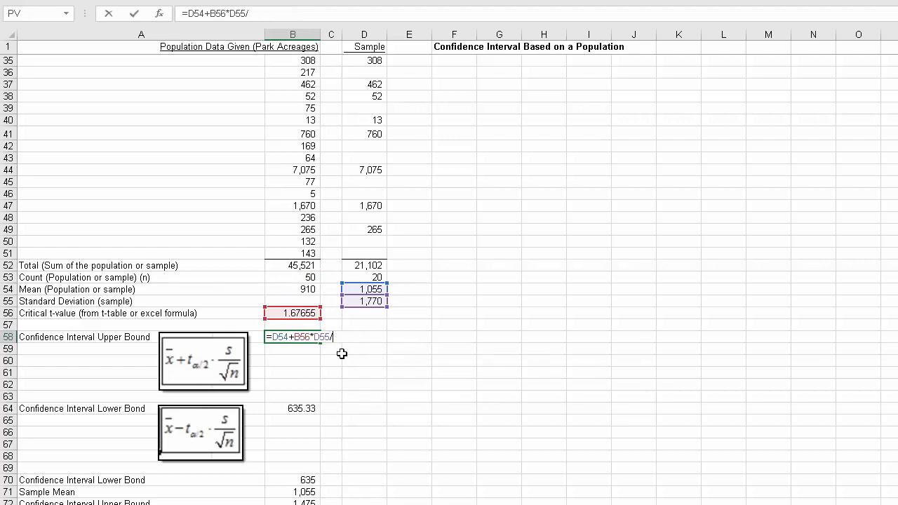
type("b53")
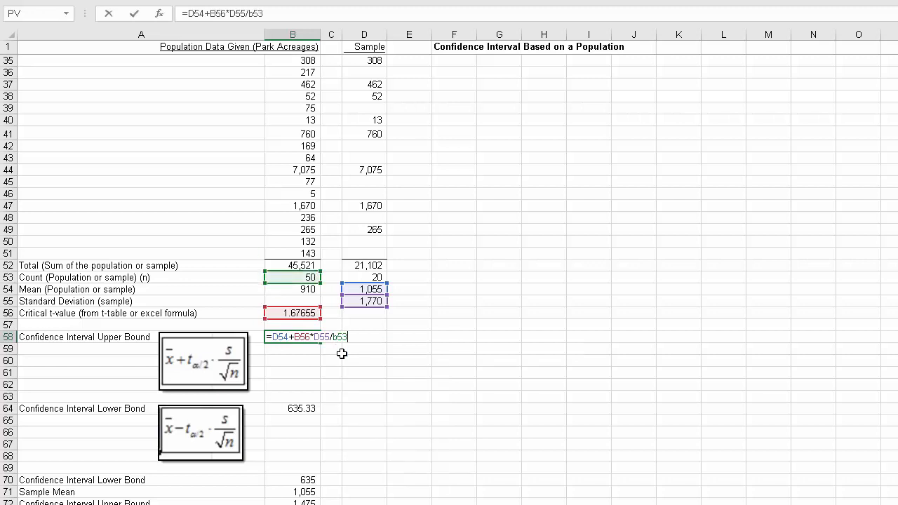
type("^0.5")
key("Return")
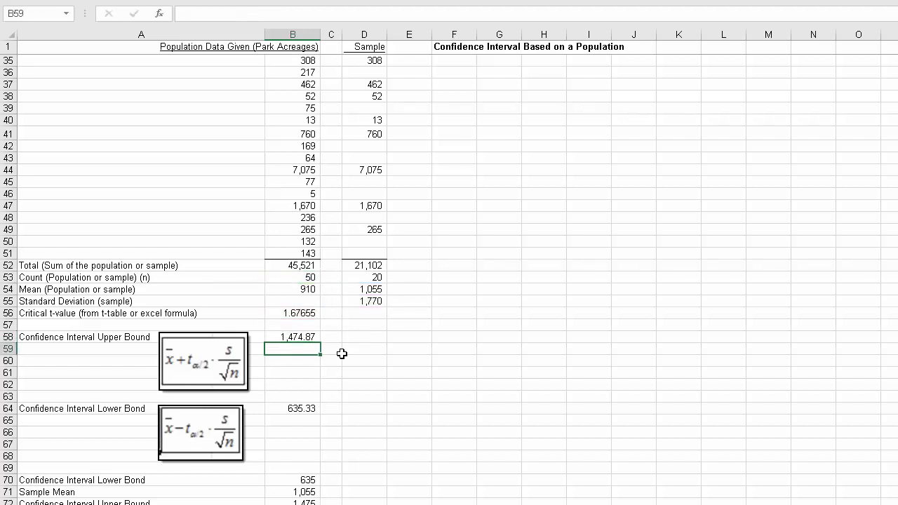
key("Up")
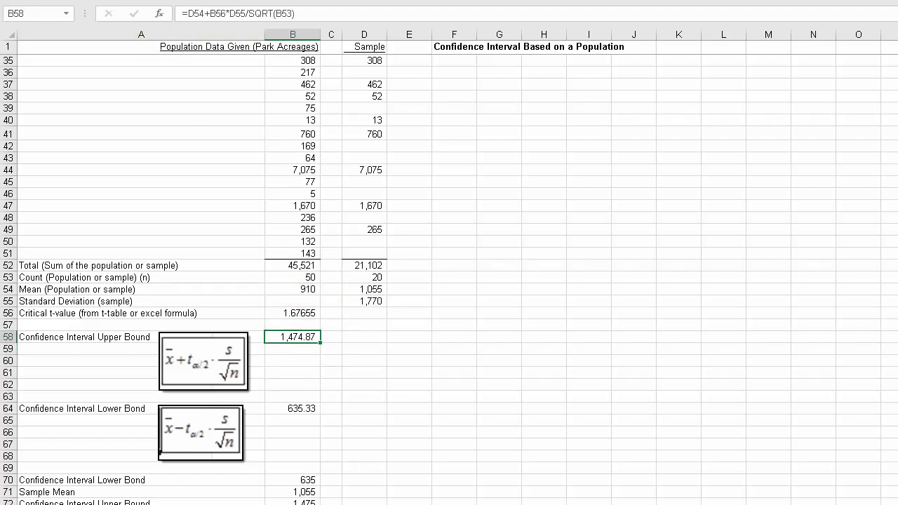
Step: Review the SQRT version of the upper bound formula in B58 and the lower bound formula in B64
key("F2")
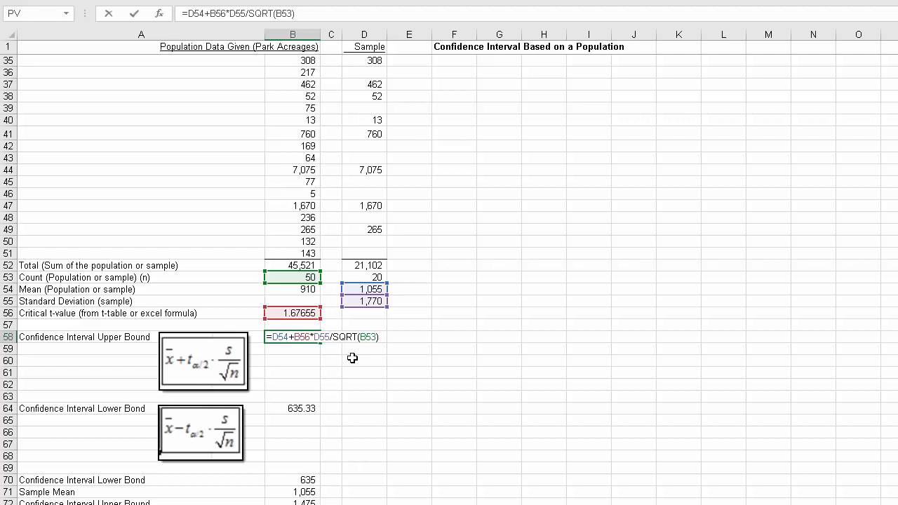
key("Return")
key("Up")
key("Down")
key("Down")
key("Down")
key("Down")
key("Down")
key("Down")
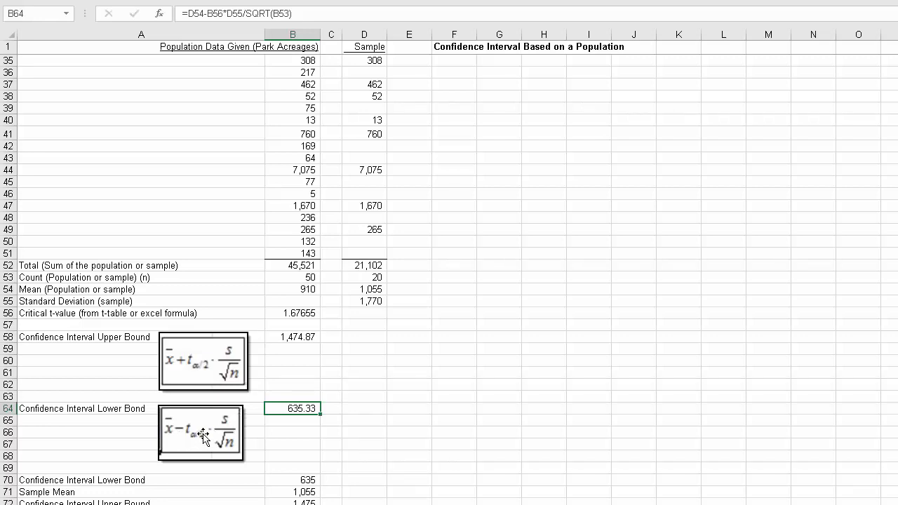
key("F2")
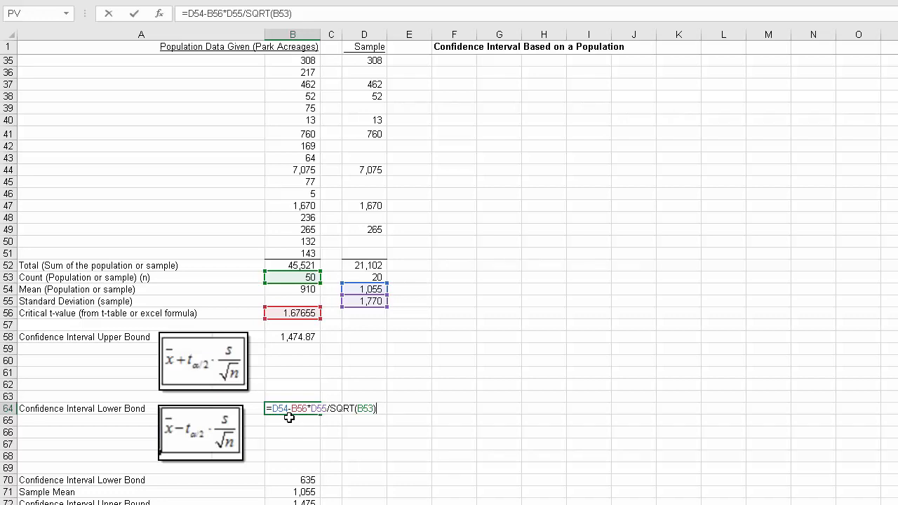
key("ctrl+Return")
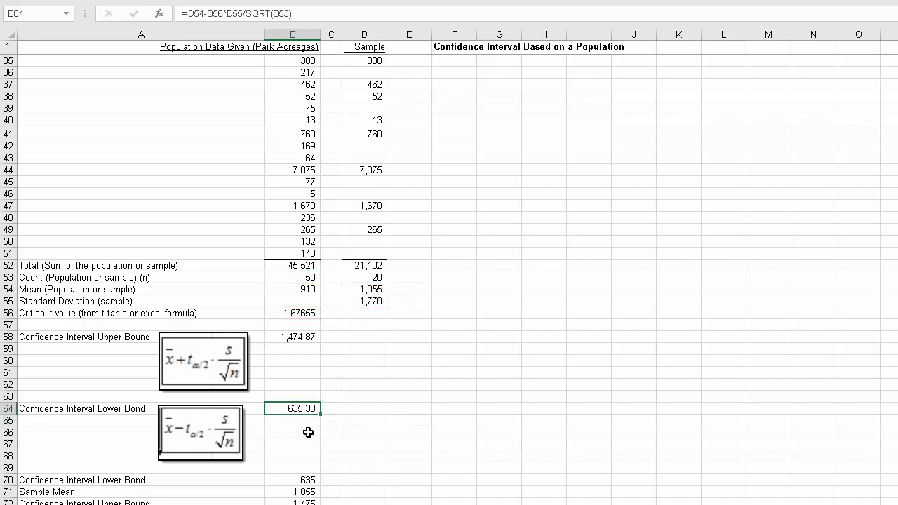
Step: Compare the confidence interval's upper bound in B58 with its lower bound in B64
left_click(302, 339)
left_click(301, 408)
left_click(294, 337)
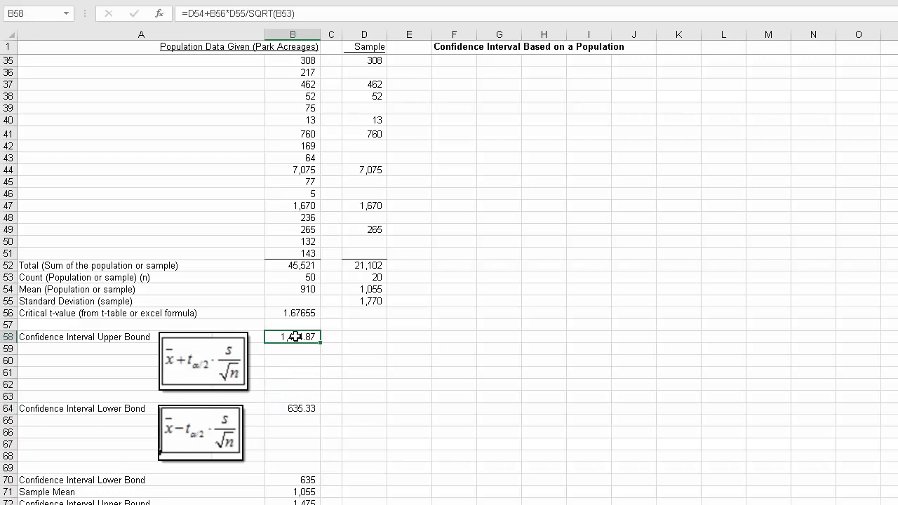
left_click(365, 337)
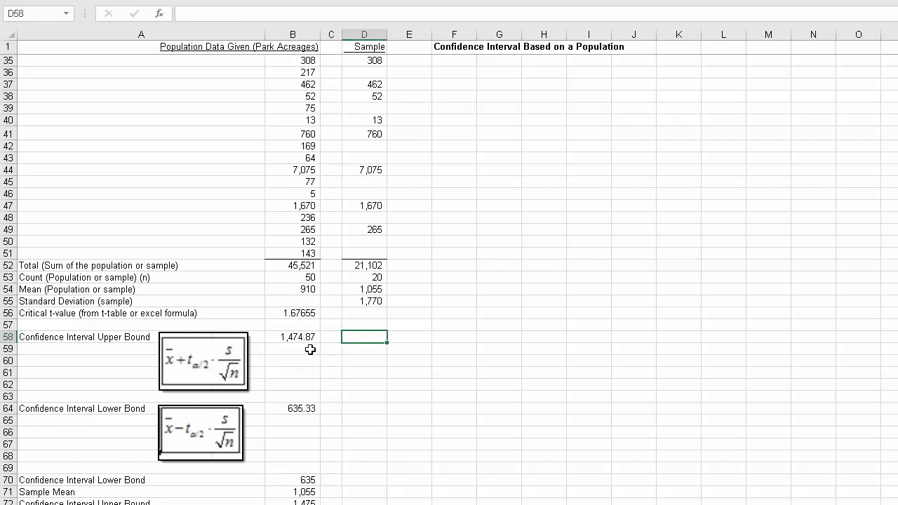
left_click(307, 407)
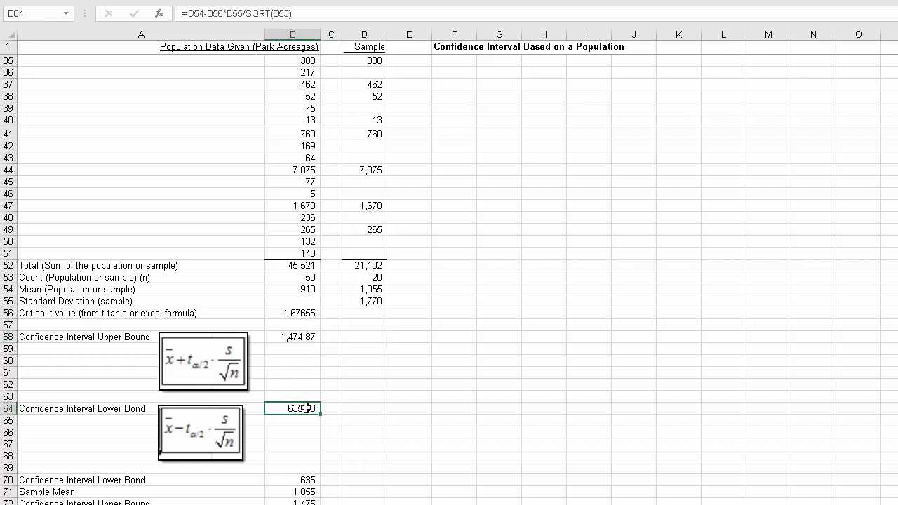
Step: Inspect the cell references behind the lower bound, sample mean and upper bound in the summary cells B70 to B72
left_click(312, 479)
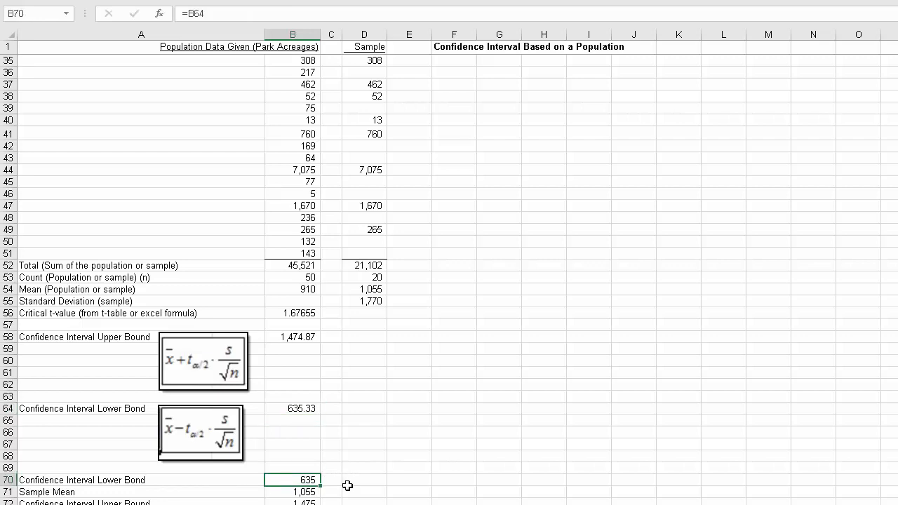
scroll(379, 467, "down", 1)
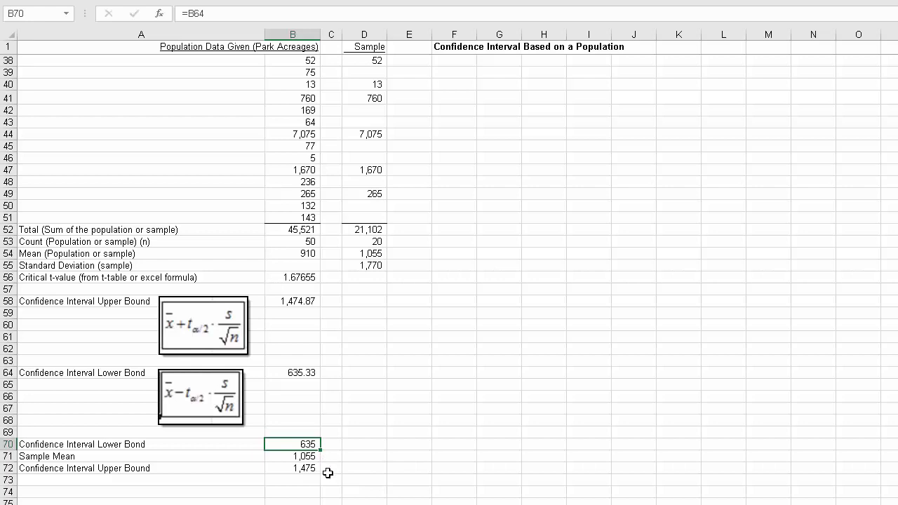
key("F2")
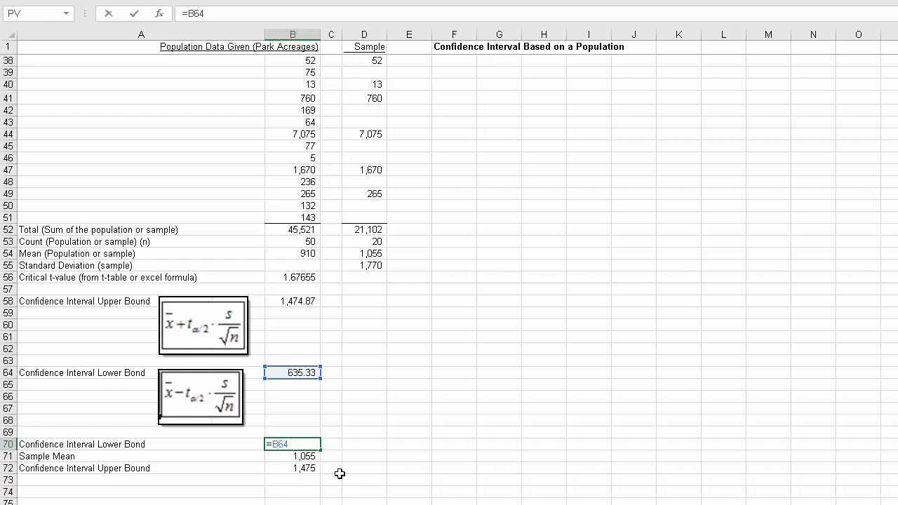
key("Return")
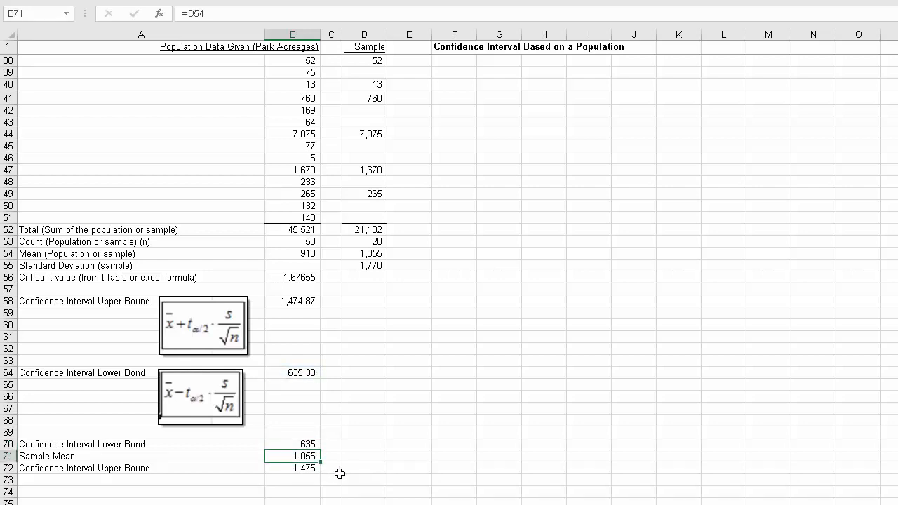
key("F2")
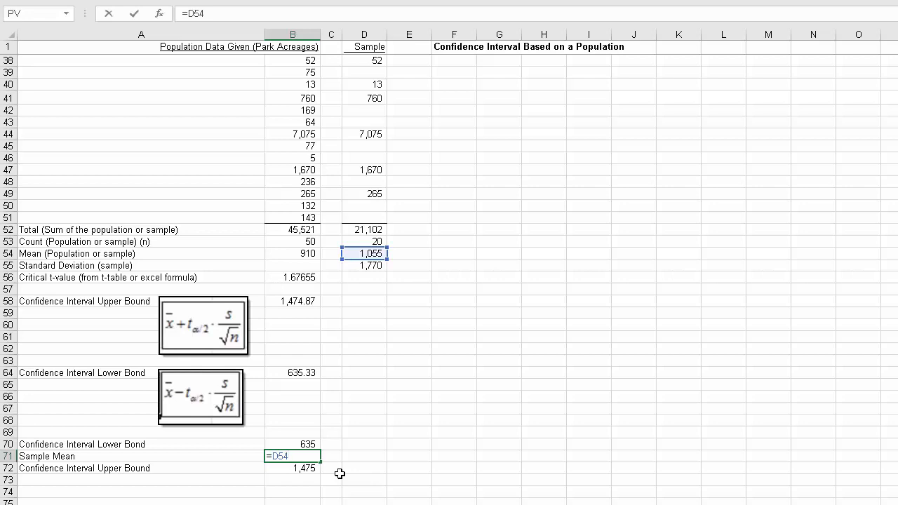
key("Return")
key("F2")
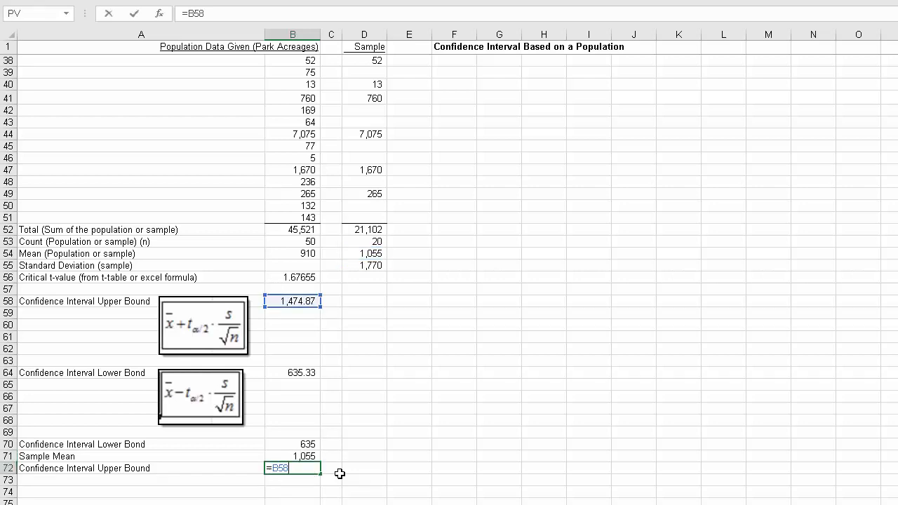
key("Return")
key("Up")
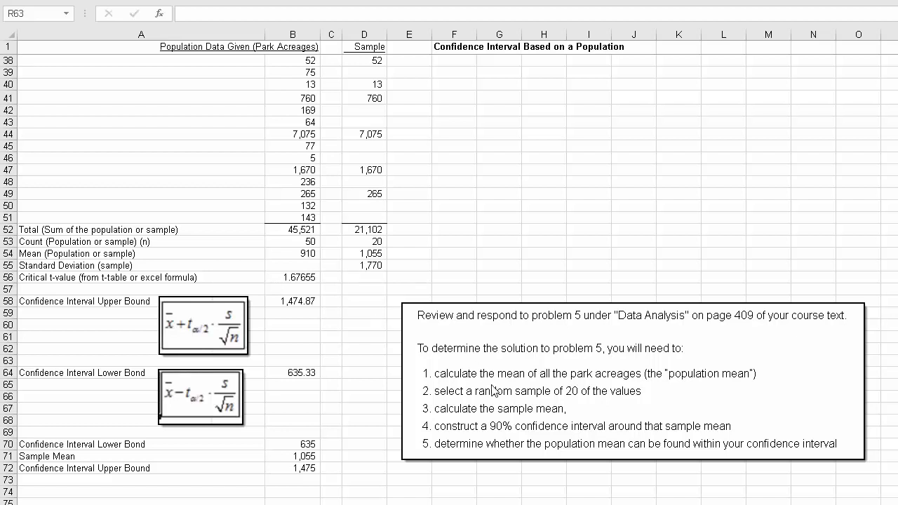
Step: Cross-check the sample mean formula in D54 by entering =D52/D53 in E54
left_click(369, 254)
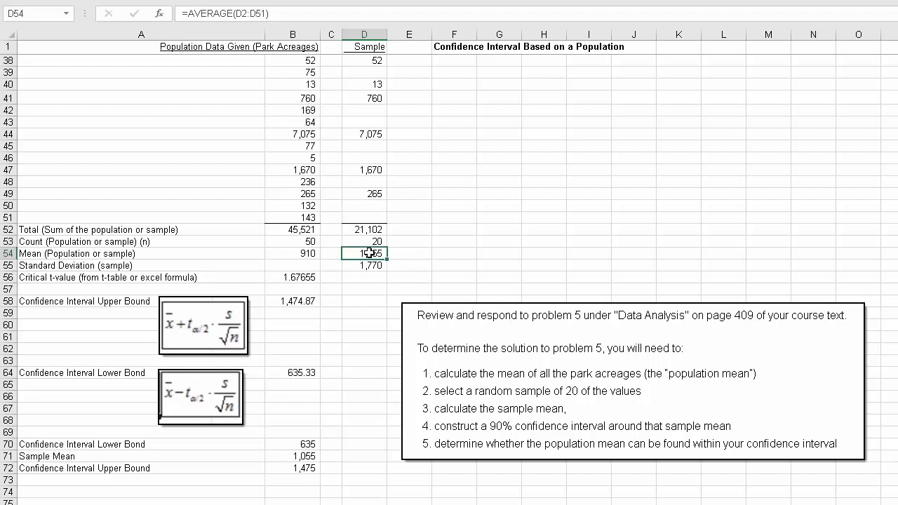
left_click(404, 257)
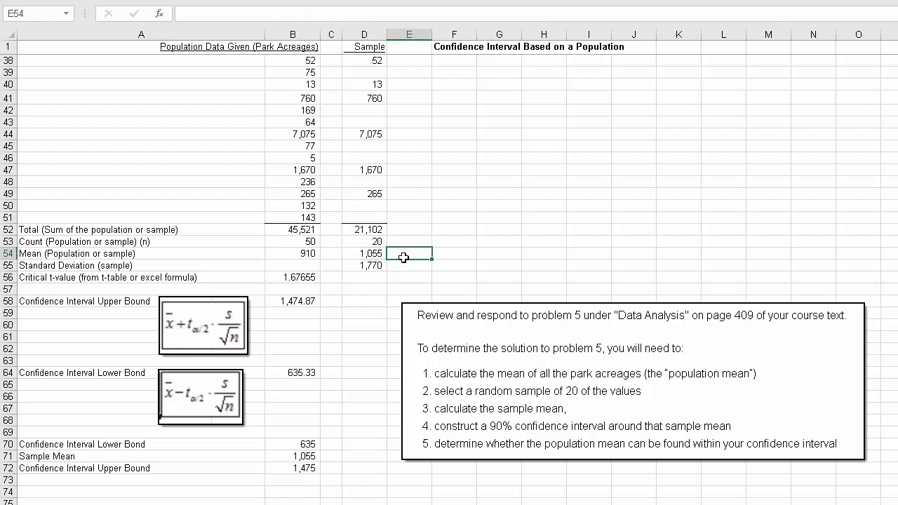
type("=")
key("Up")
key("Up")
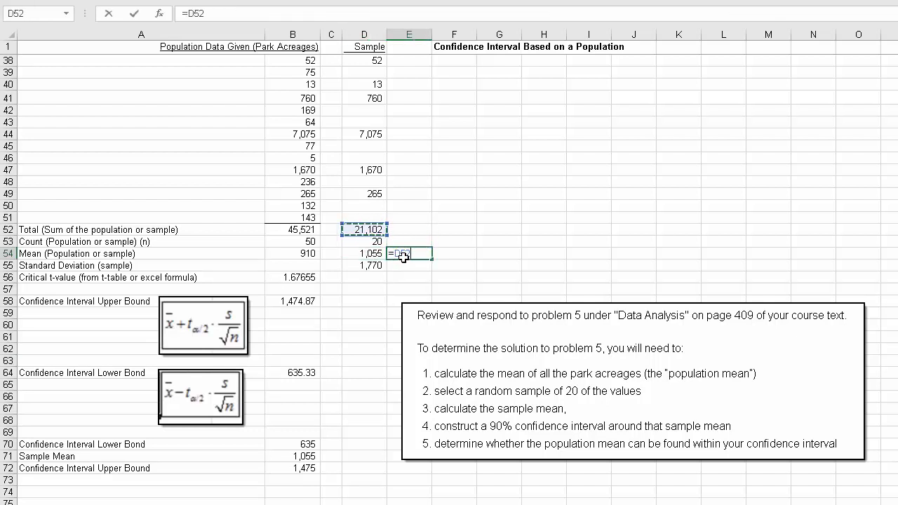
type("/")
key("Left")
key("Up")
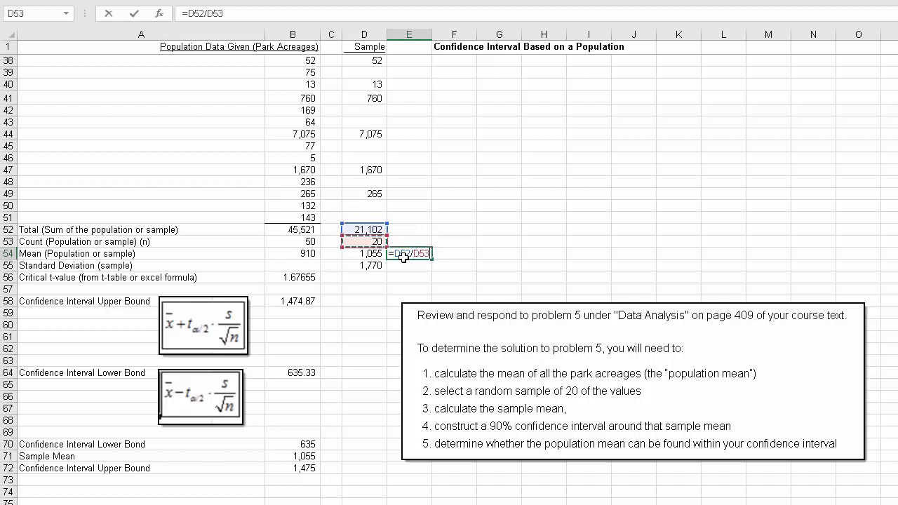
key("Return")
Step: Compare the check calculation in E54 with the AVERAGE formula in D54, and clear E54
left_click(407, 255)
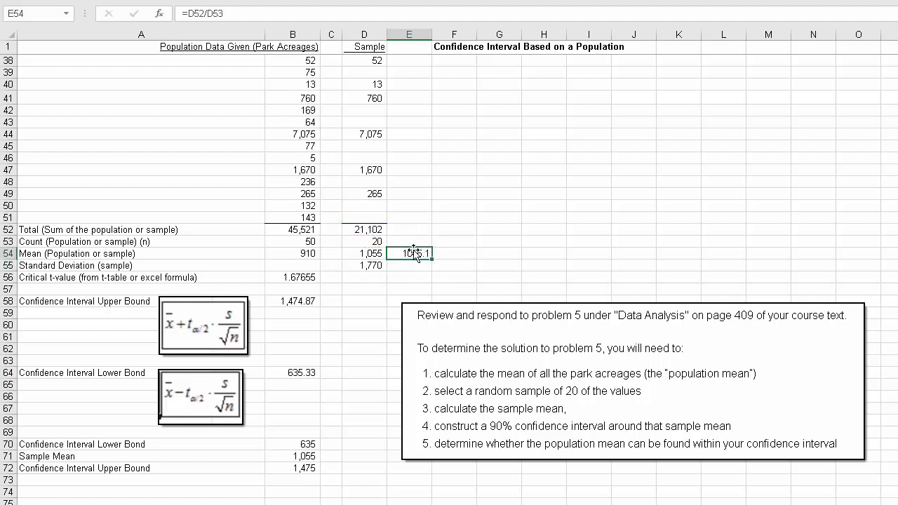
left_click(368, 255)
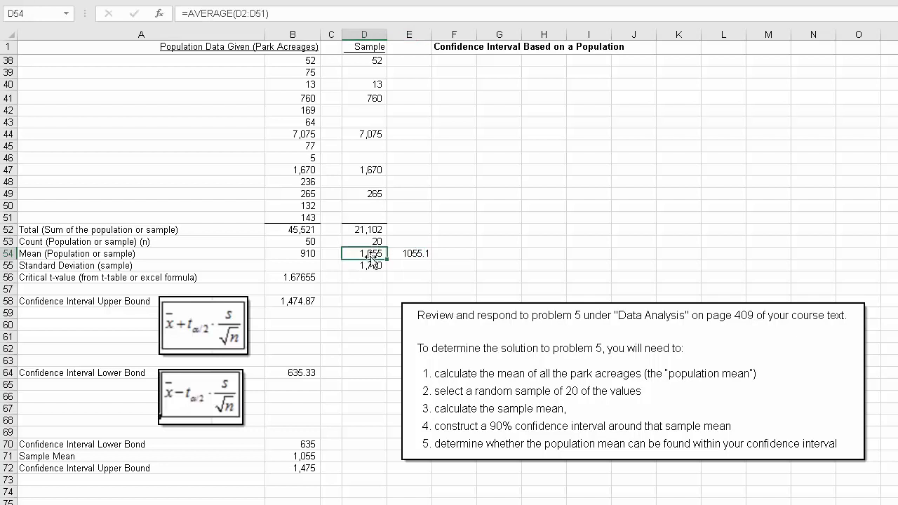
left_click(403, 255)
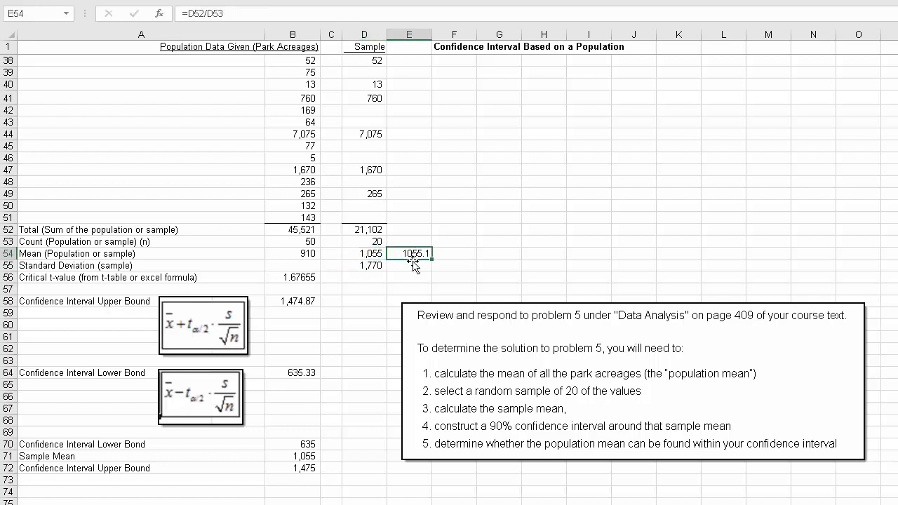
key("Delete")
left_click(302, 277)
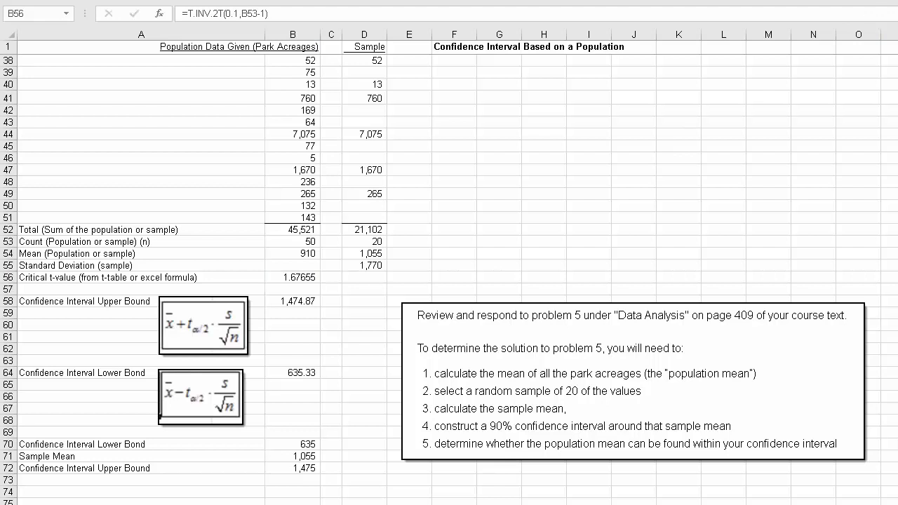
Step: Replace the label in A71 with "Population mean"
left_click(26, 455)
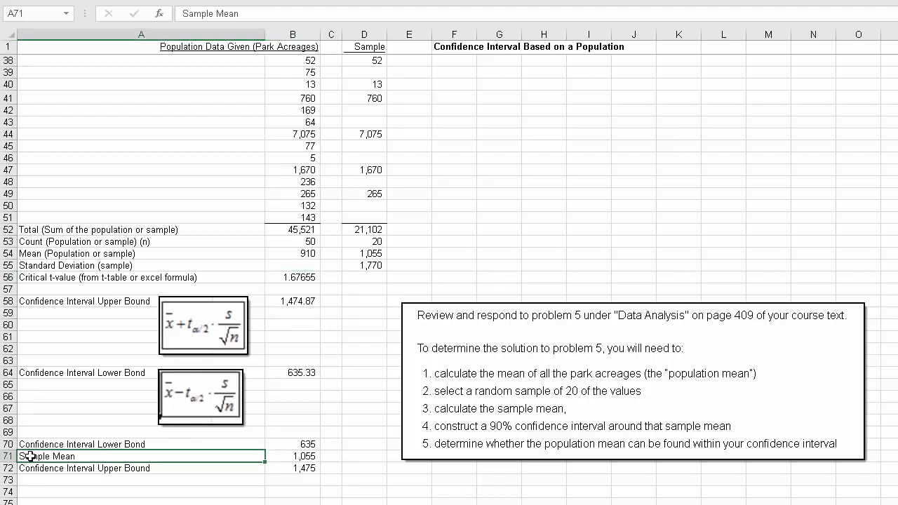
type("Pou")
key("BackSpace")
type("pulation mean")
key("Return")
Step: Link the population mean in B71 to the calculated mean with the formula =B54
key("Up")
key("Right")
type("=")
key("Up")
key("Up")
key("Up")
key("Up")
key("Up")
key("Up")
key("Up")
key("Up")
key("Up")
key("Up")
key("Up")
key("Up")
key("Up")
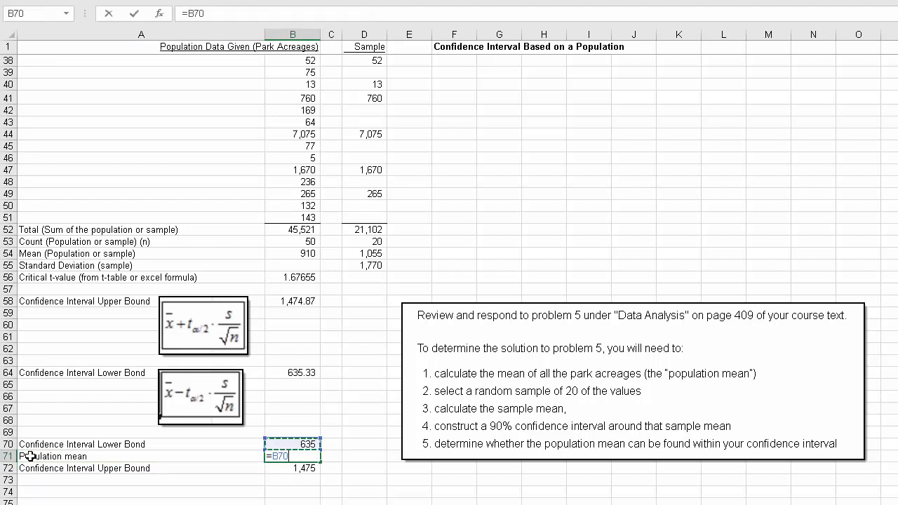
key("Up")
key("Up")
key("Up")
key("Up")
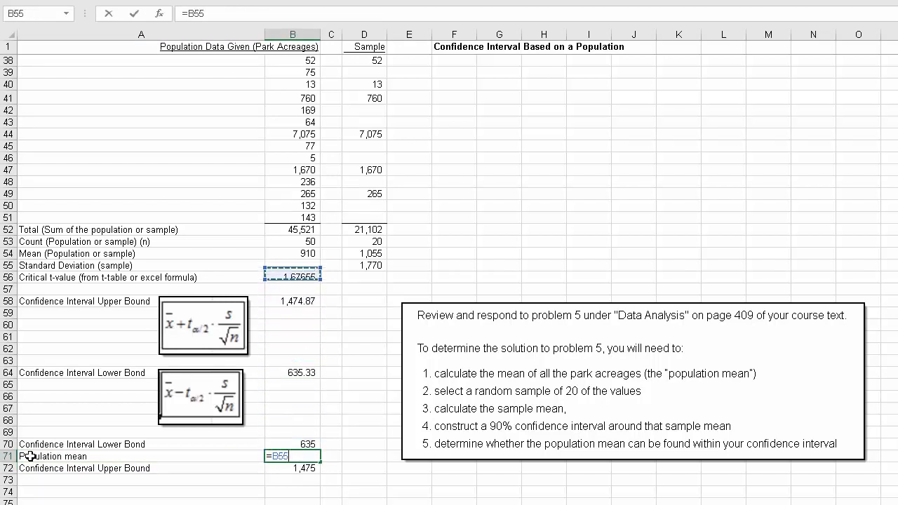
key("ctrl+Return")
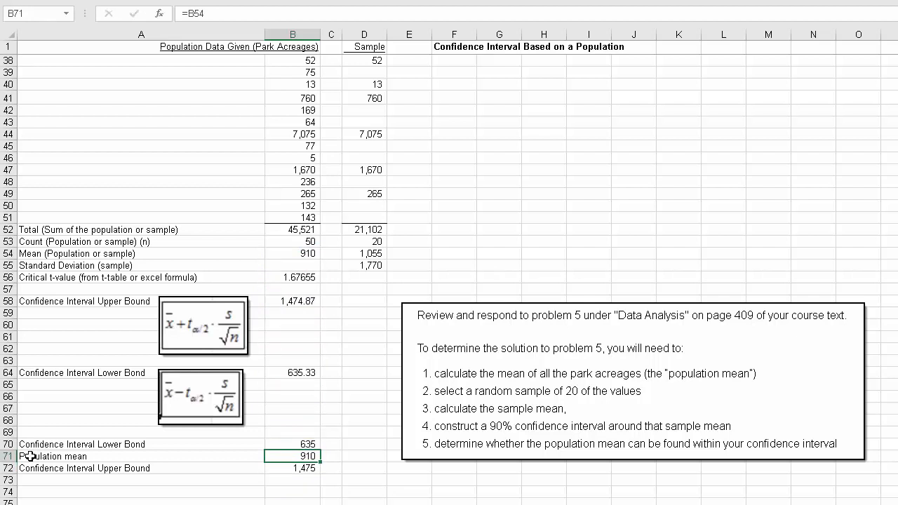
left_click(543, 504)
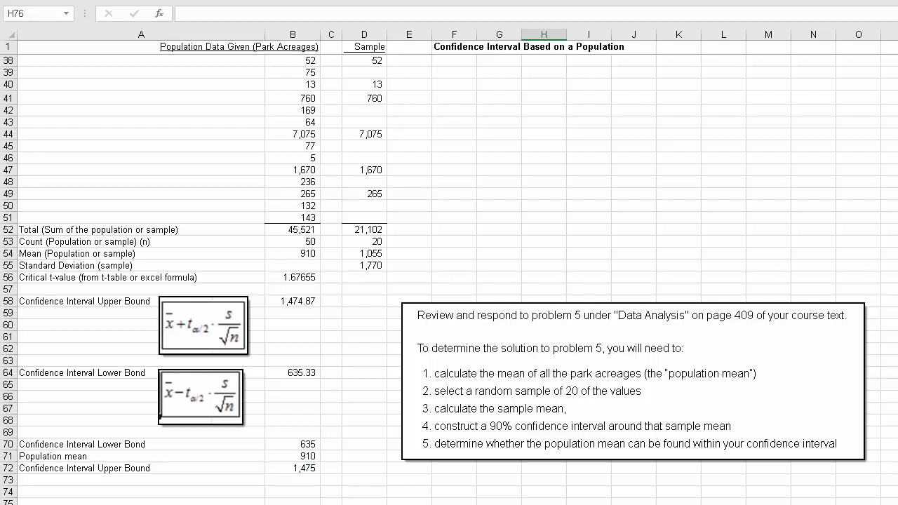
left_click(498, 504)
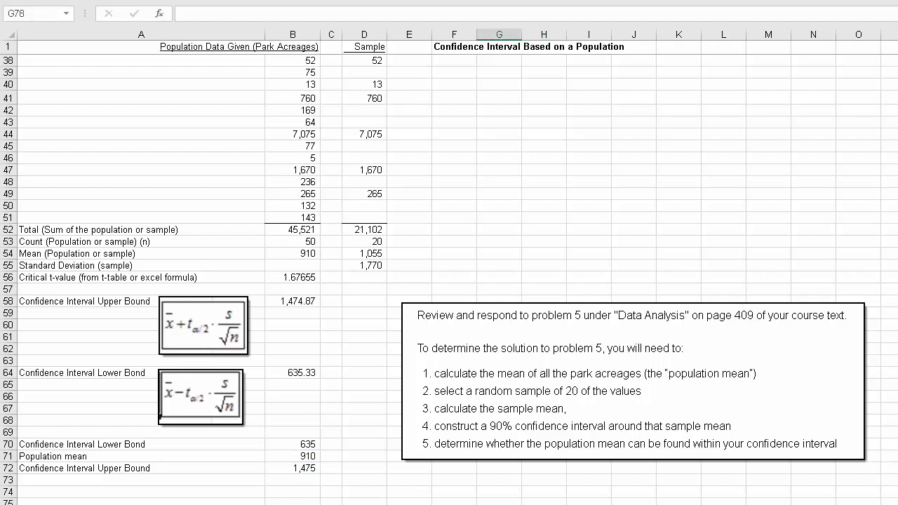